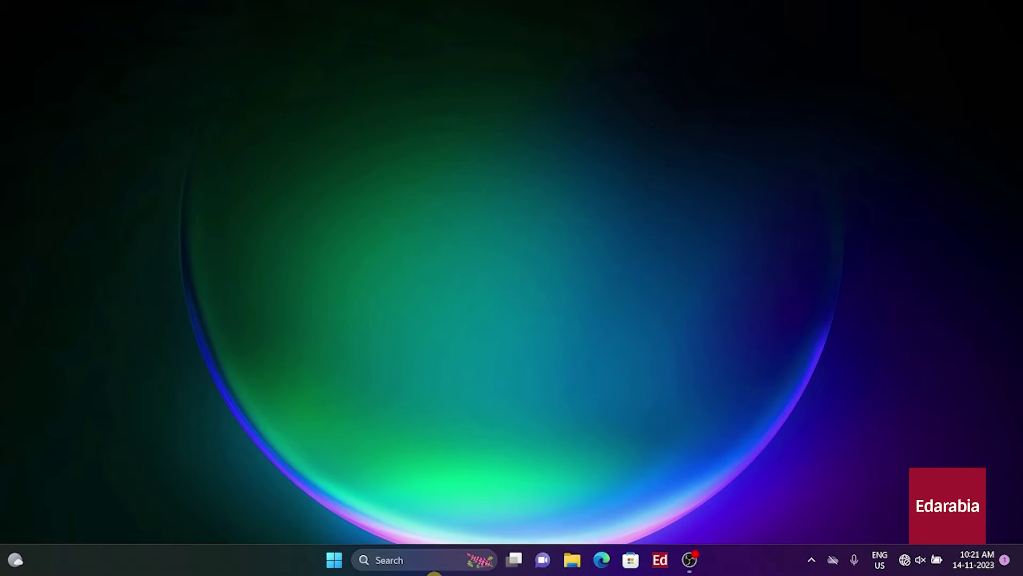
Switch Transparency effects off under Personalization > Colors in Settings
click(338, 561)
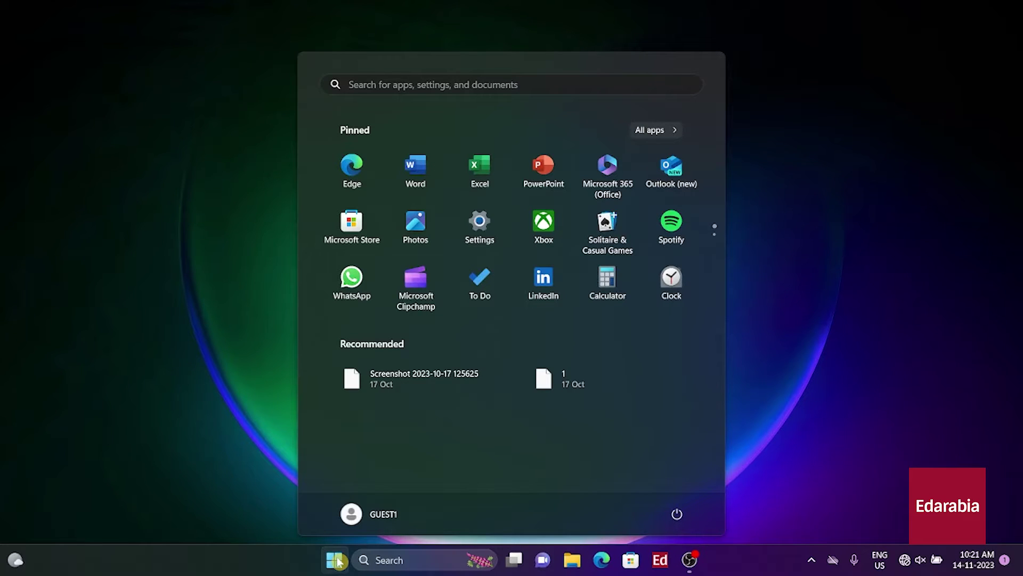
right_click(336, 560)
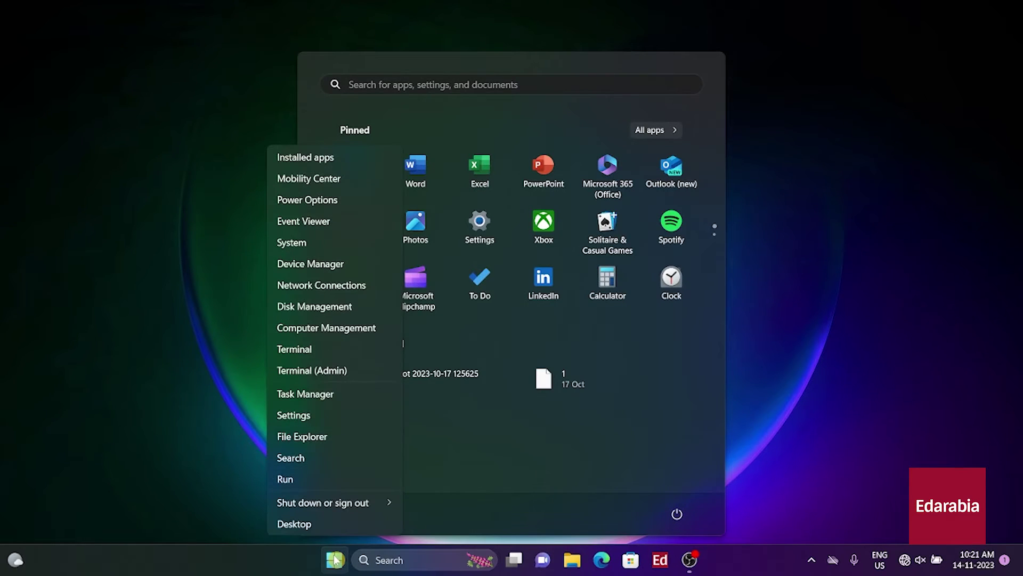
click(327, 416)
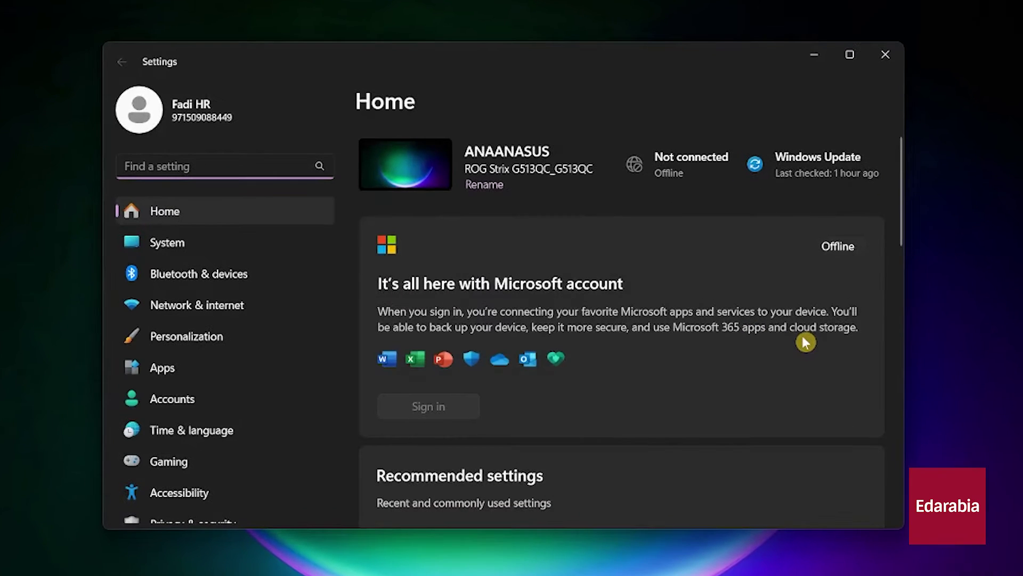
click(215, 337)
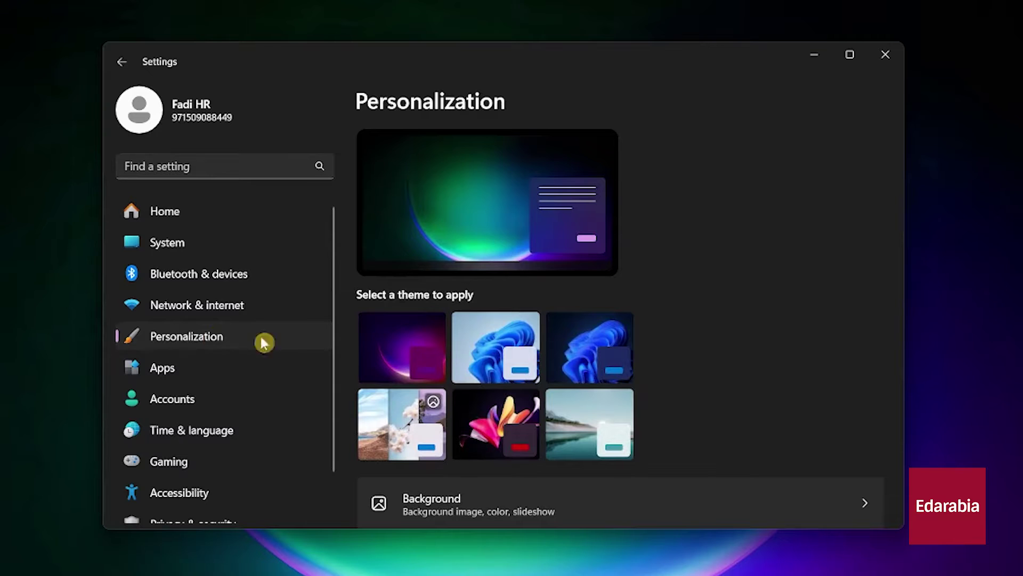
scroll(599, 350, down, 5)
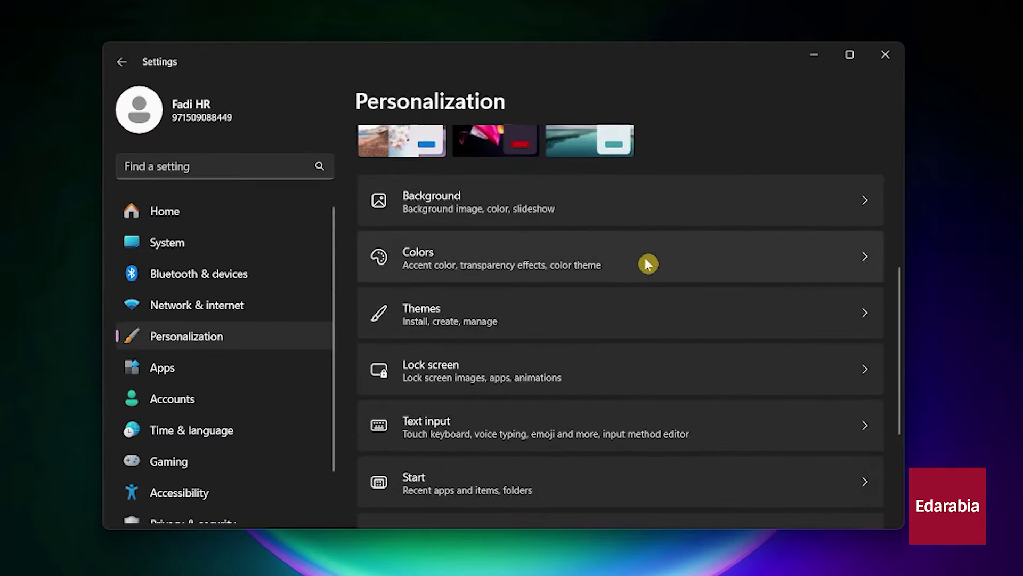
click(647, 261)
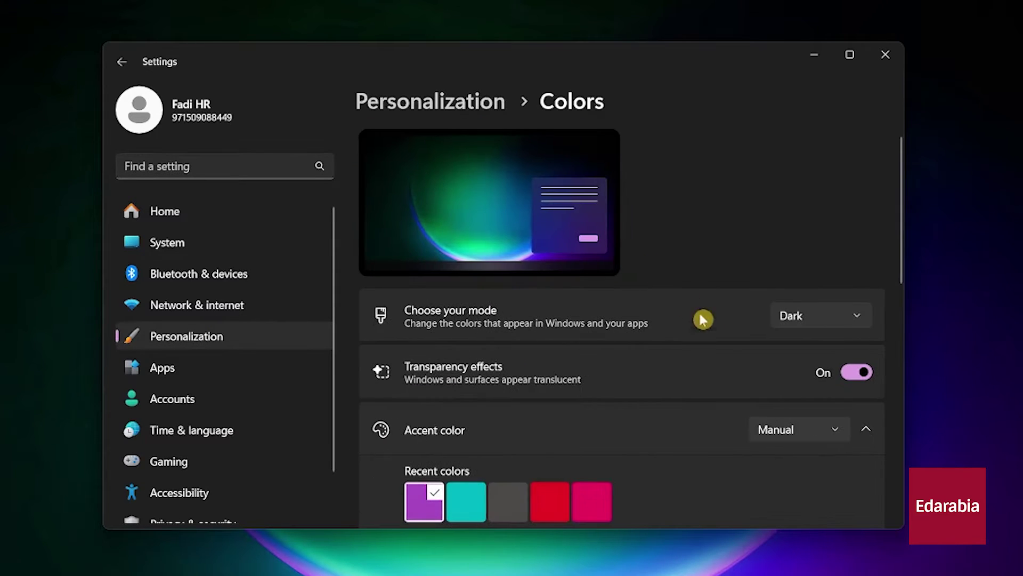
scroll(716, 363, down, 2)
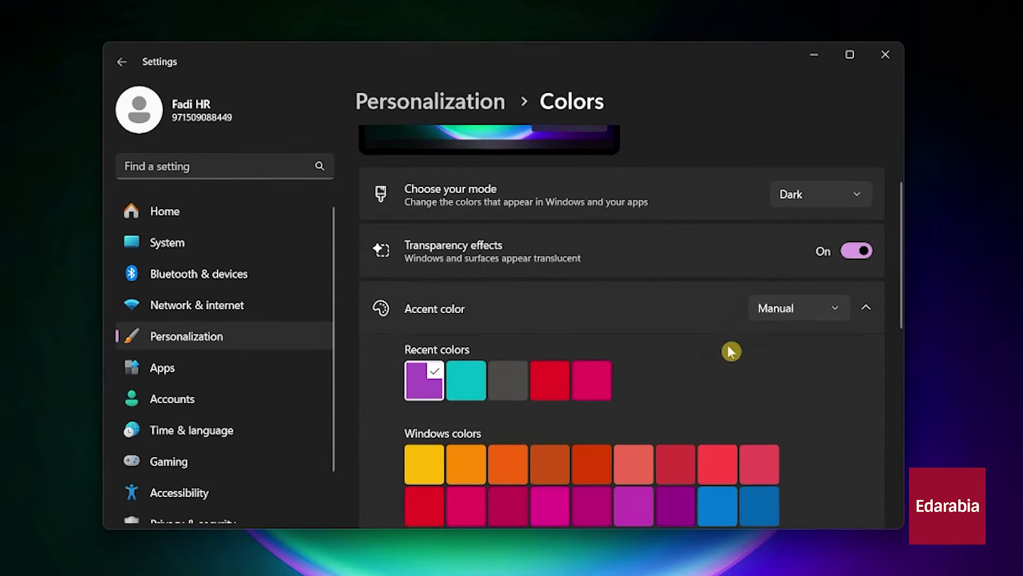
click(863, 251)
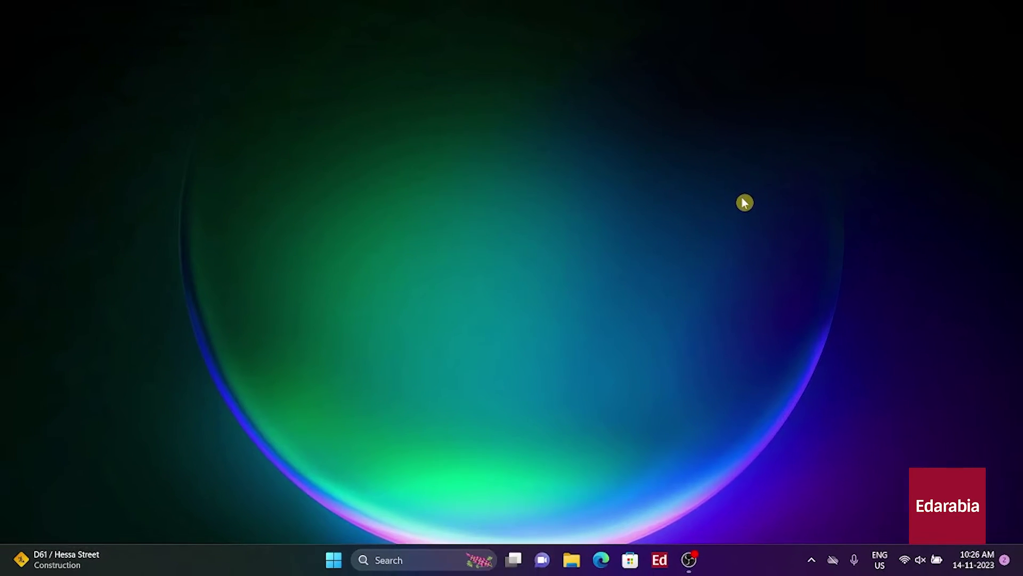
Set Performance Options to Adjust for best performance, keeping thumbnails and smooth screen-font edges
click(341, 558)
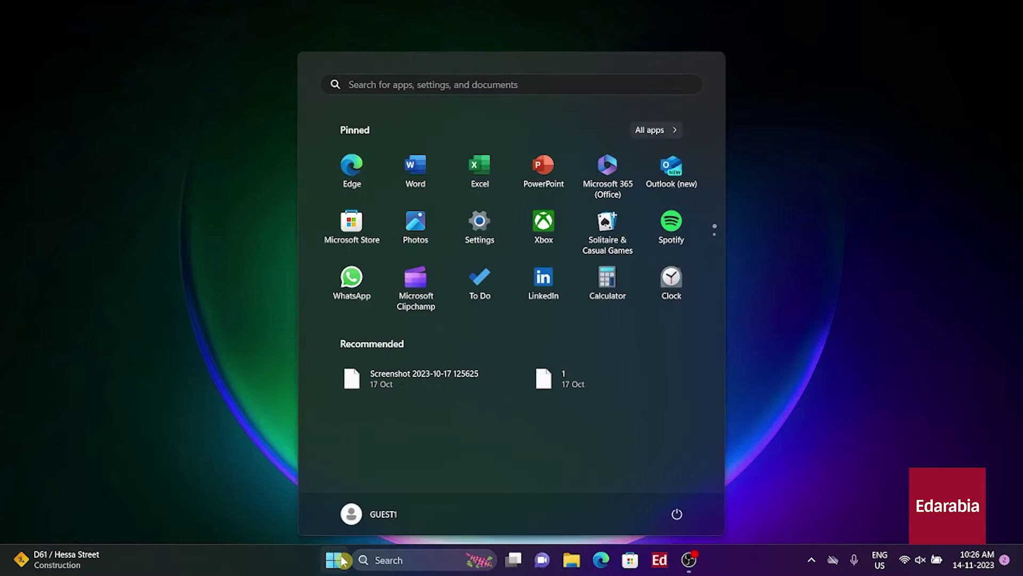
text(view)
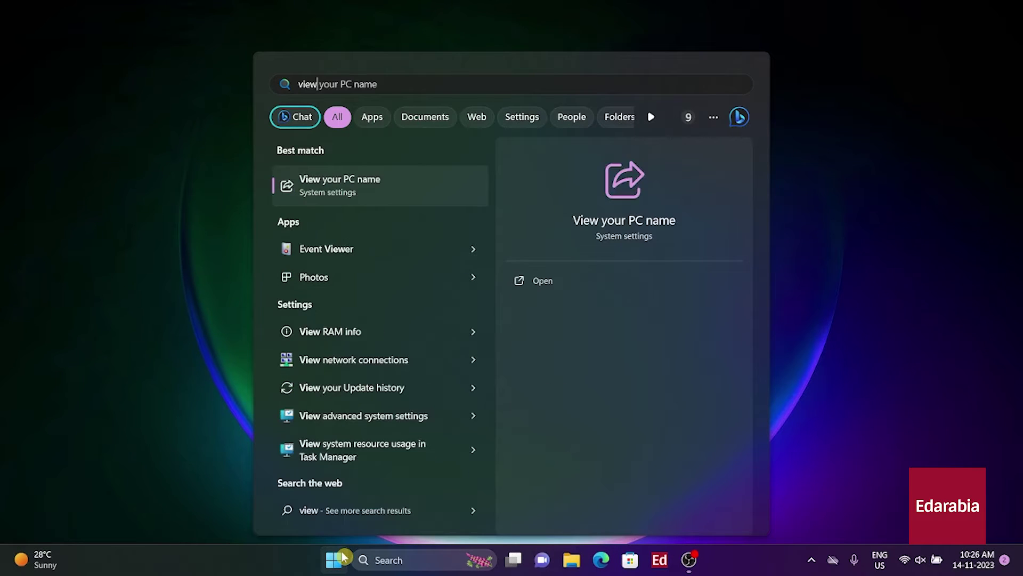
text( advanced sys)
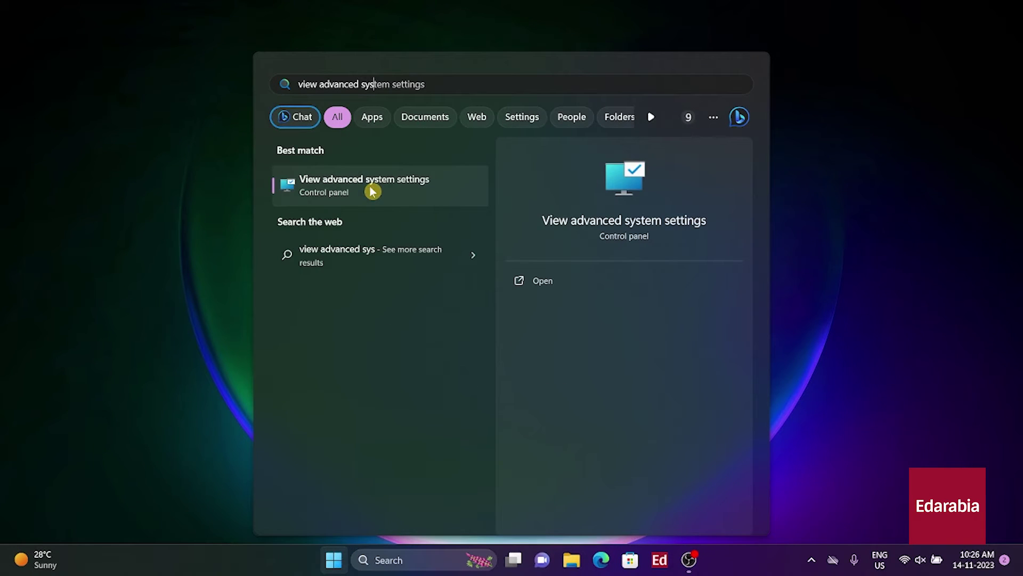
click(372, 192)
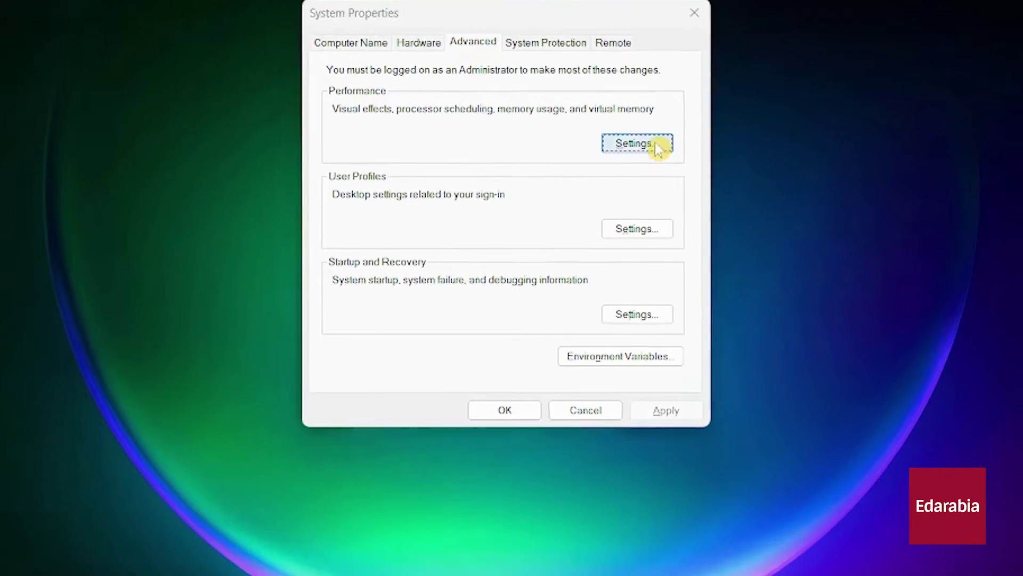
click(649, 211)
click(363, 169)
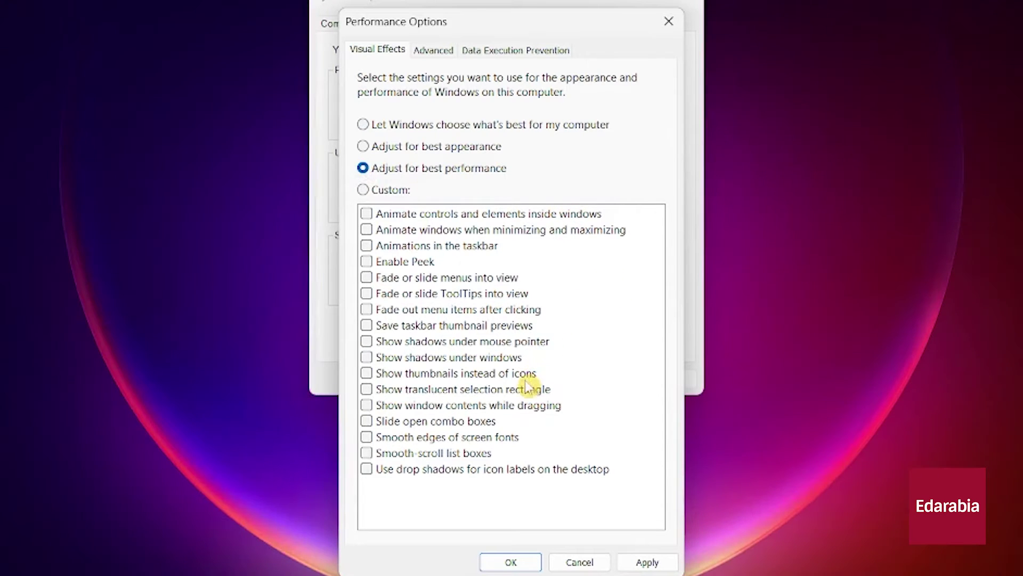
click(367, 374)
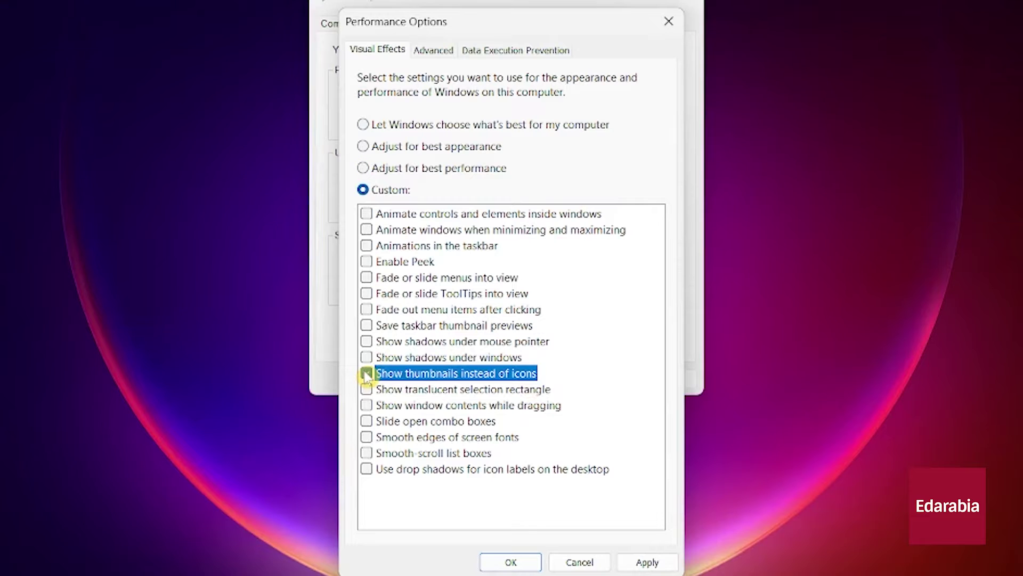
click(367, 438)
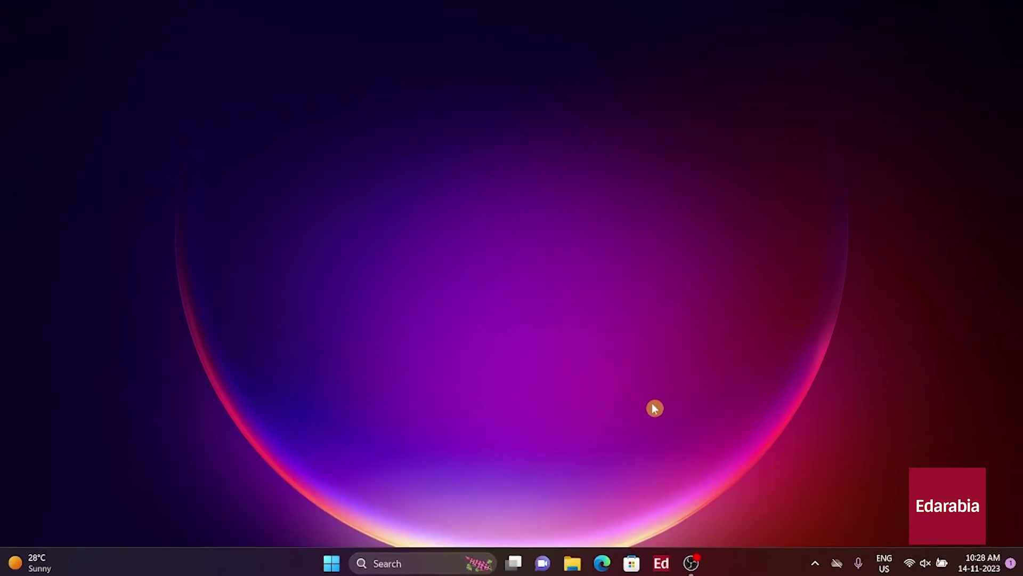
Switch the Microsoft OneDrive toggle off in Settings > Apps > Startup
key(super)
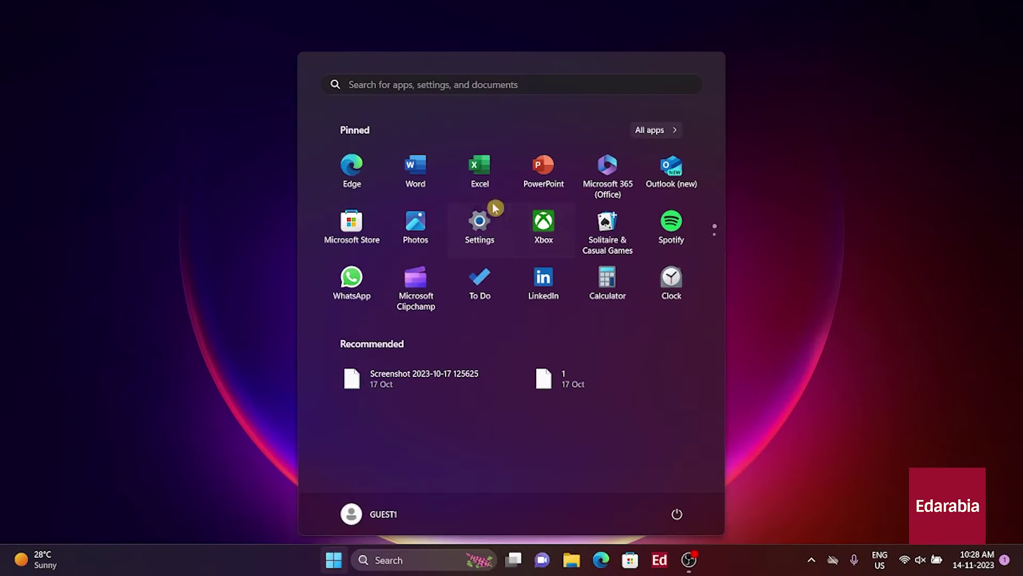
click(479, 215)
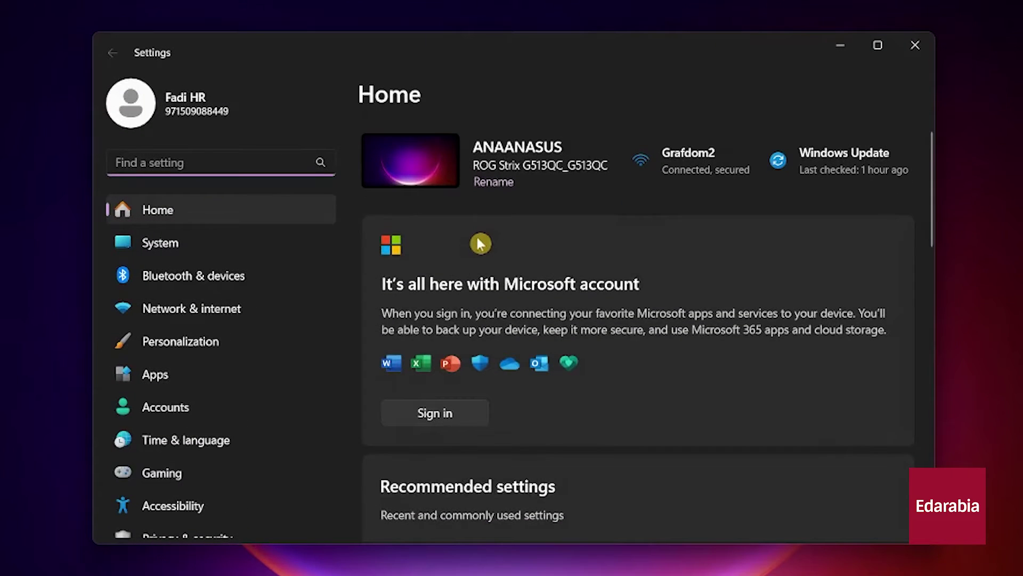
click(212, 388)
scroll(471, 474, down, 2)
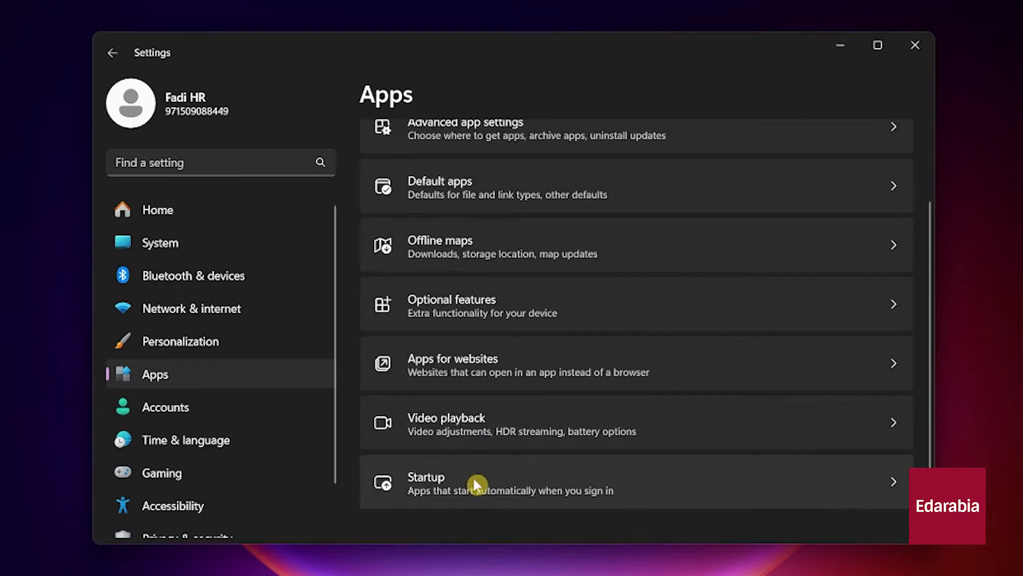
click(476, 484)
scroll(533, 400, down, 5)
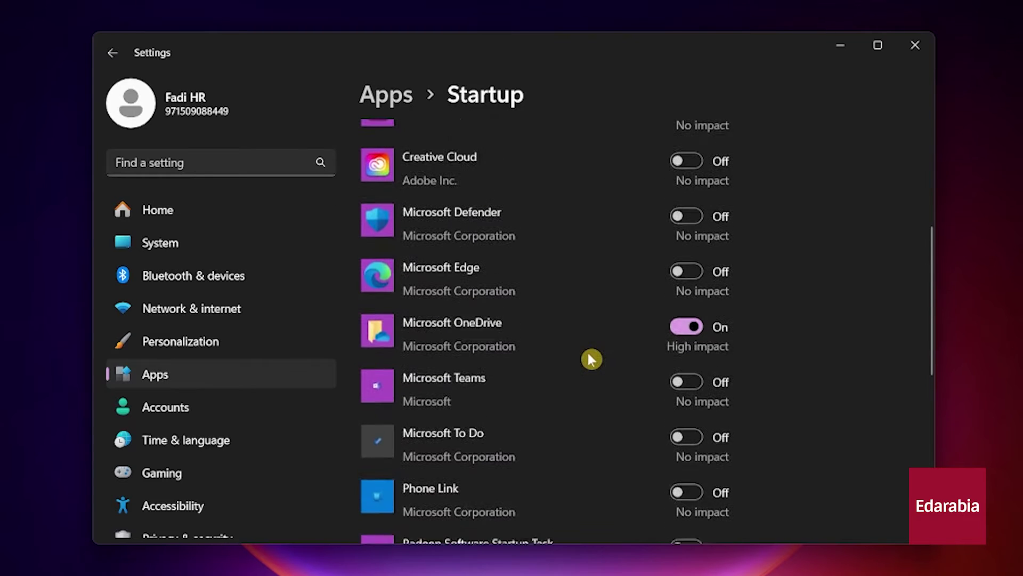
click(692, 344)
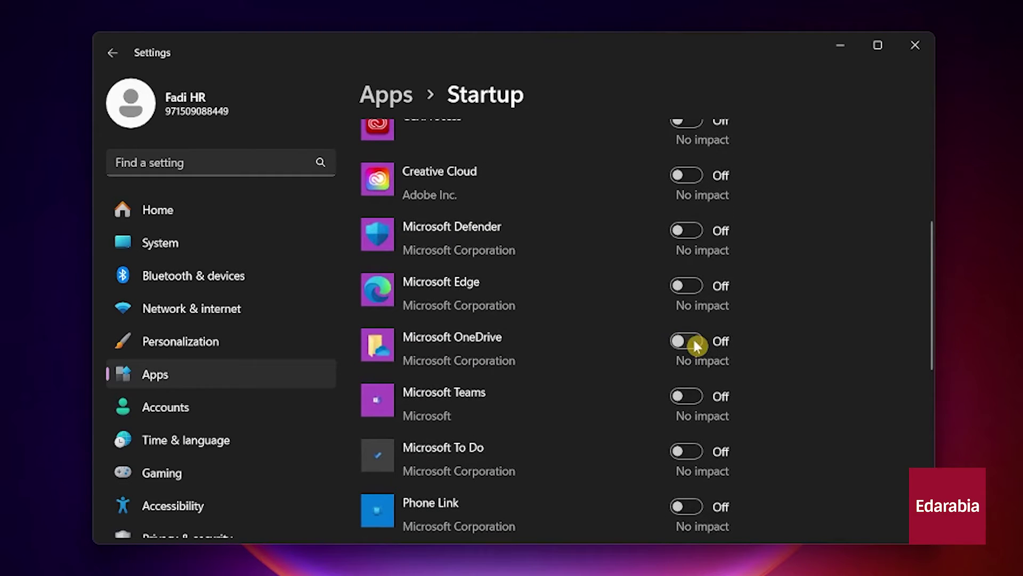
scroll(630, 272, up, 5)
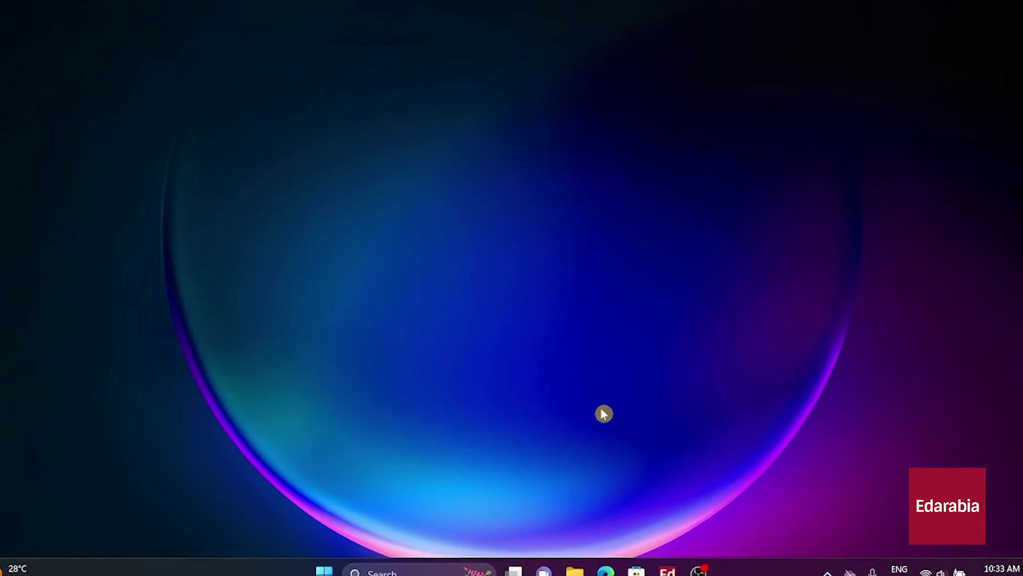
click(328, 568)
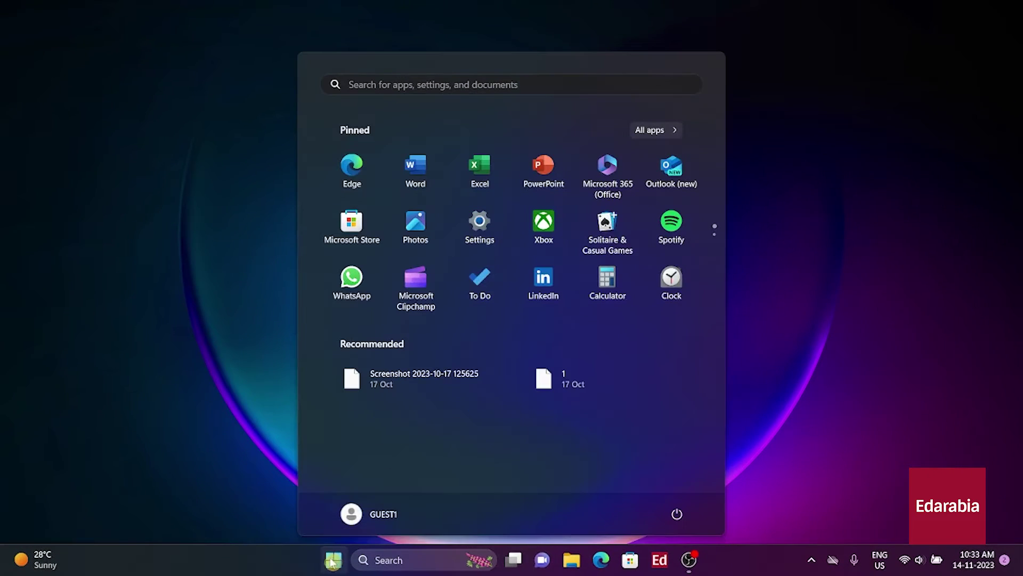
click(484, 228)
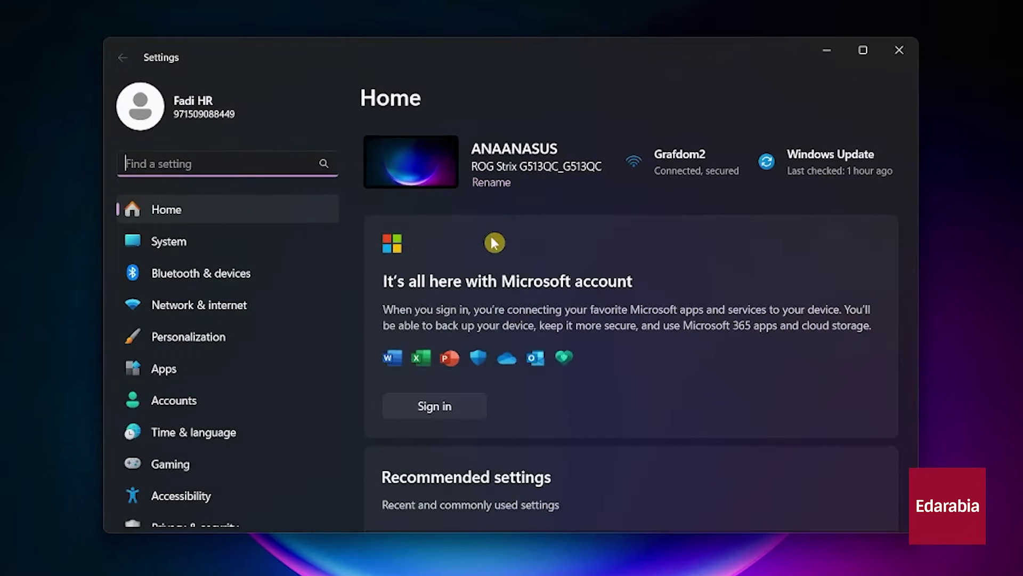
click(251, 368)
click(561, 169)
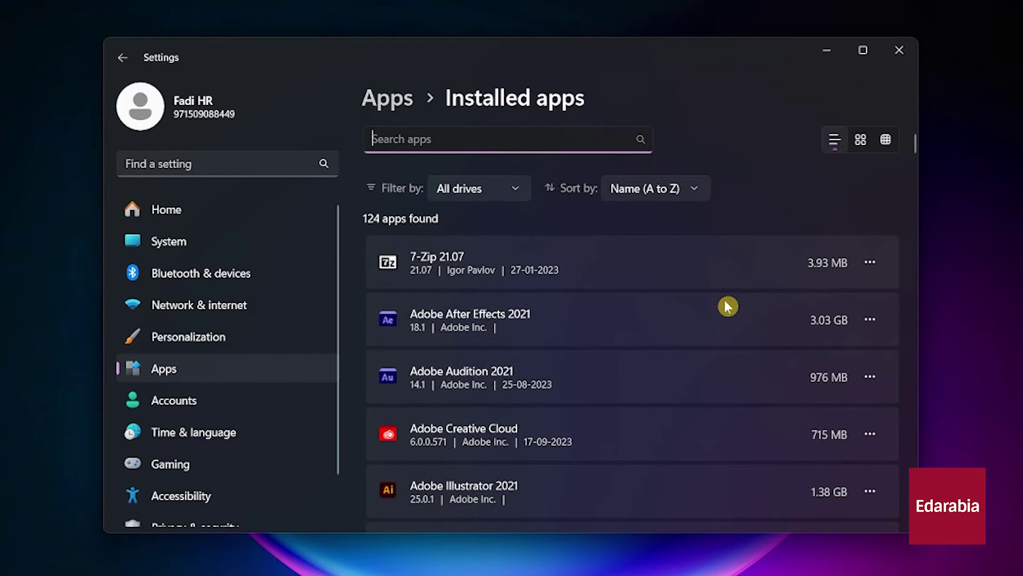
scroll(728, 306, down, 10)
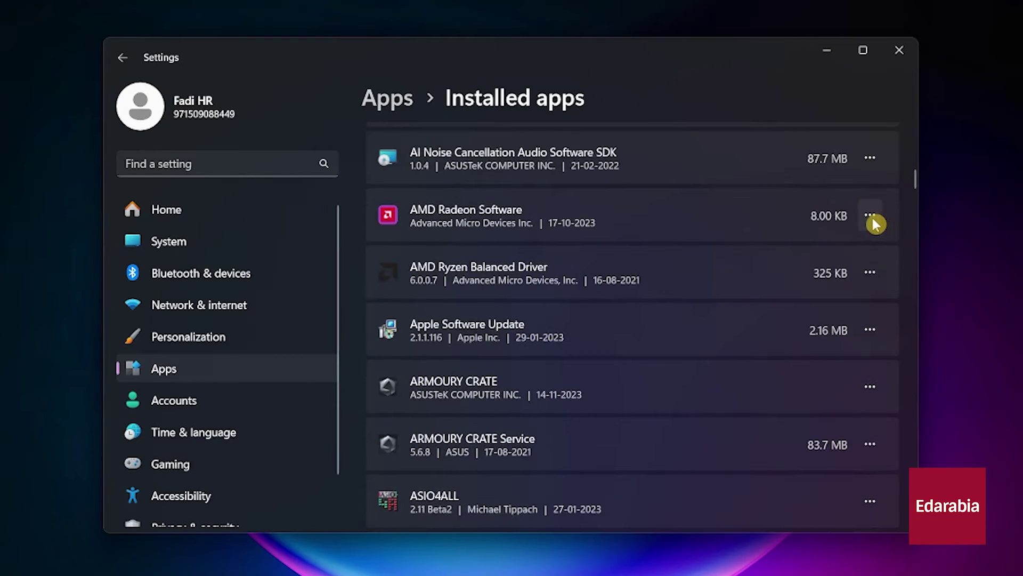
click(871, 218)
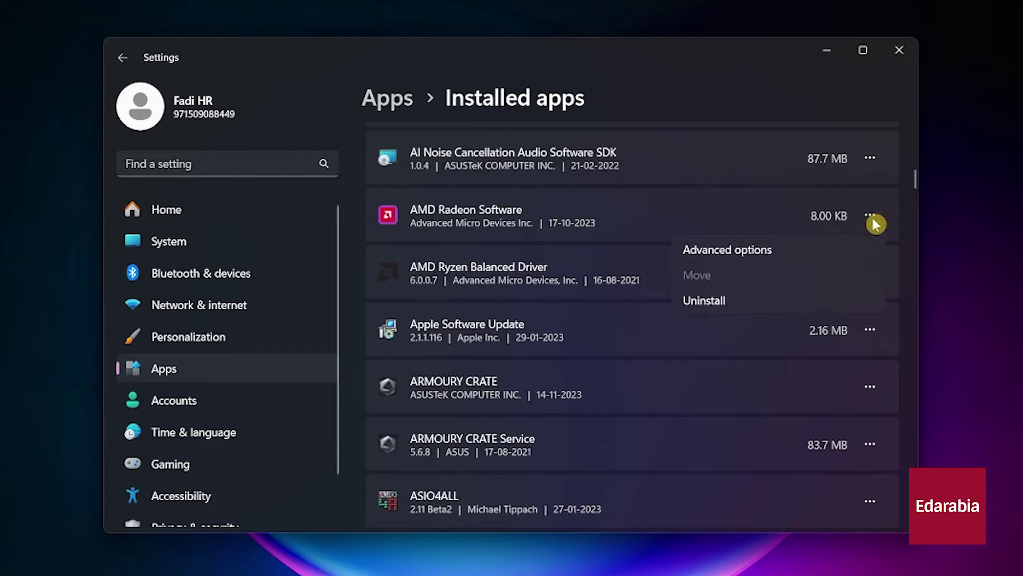
click(773, 259)
scroll(560, 262, down, 2)
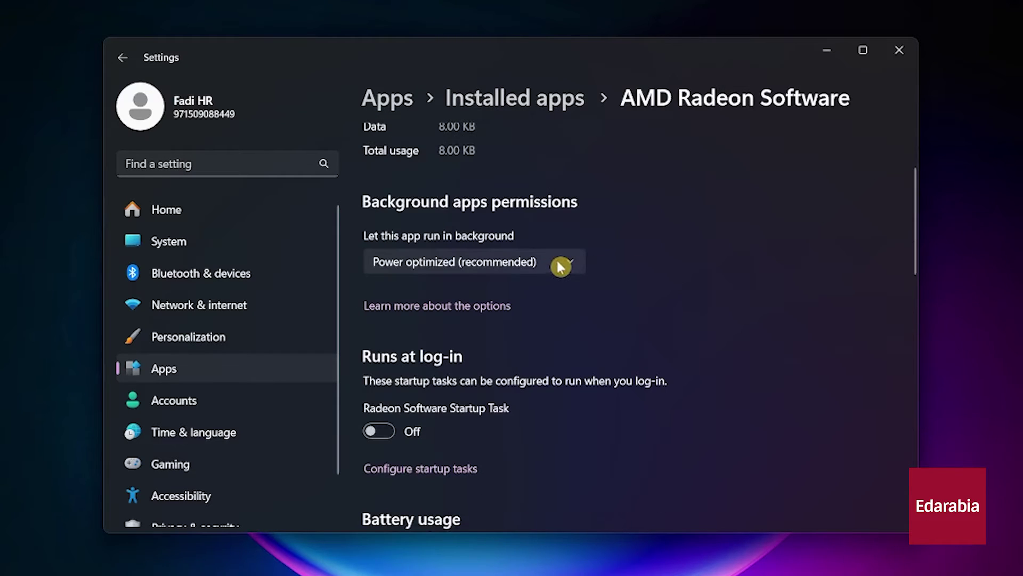
click(562, 266)
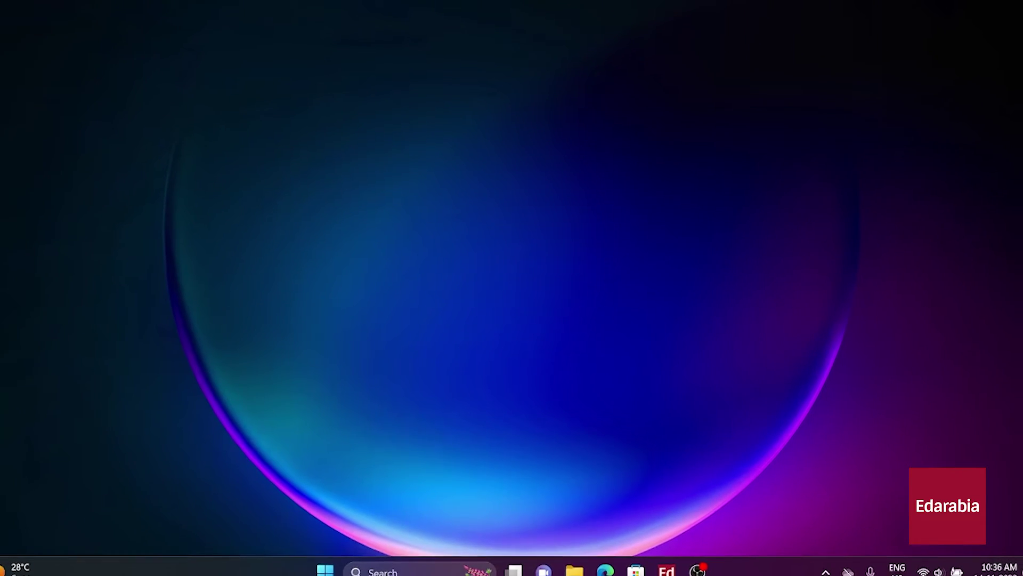
Check the Performance plan's minimum and maximum processor state in its advanced power settings
click(333, 559)
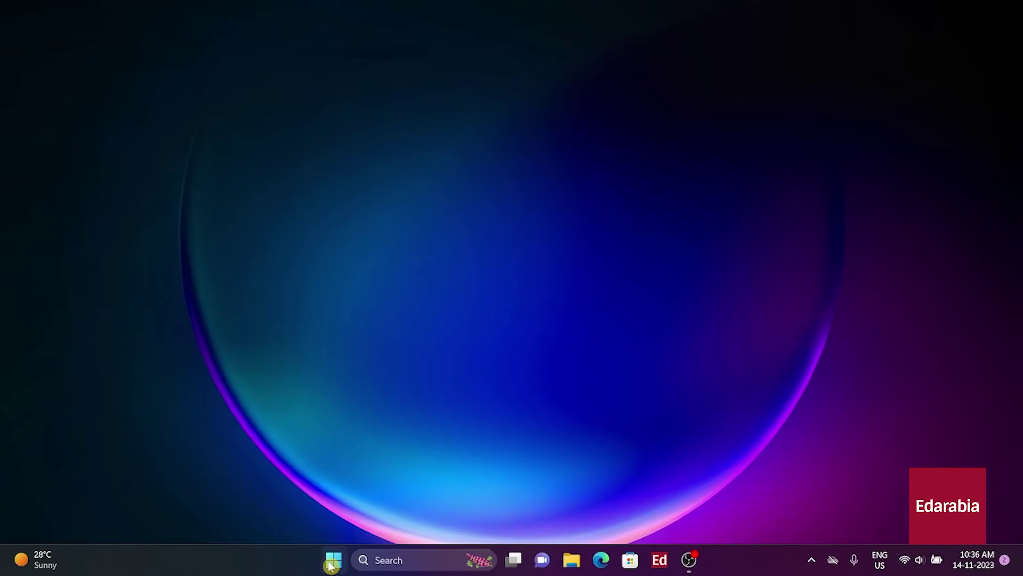
text(p)
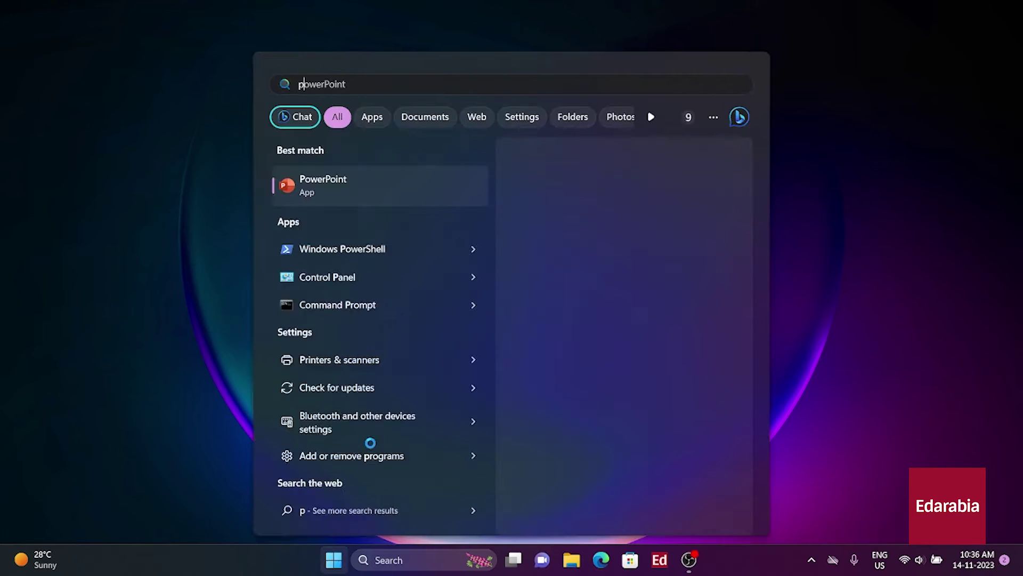
text(ower plan)
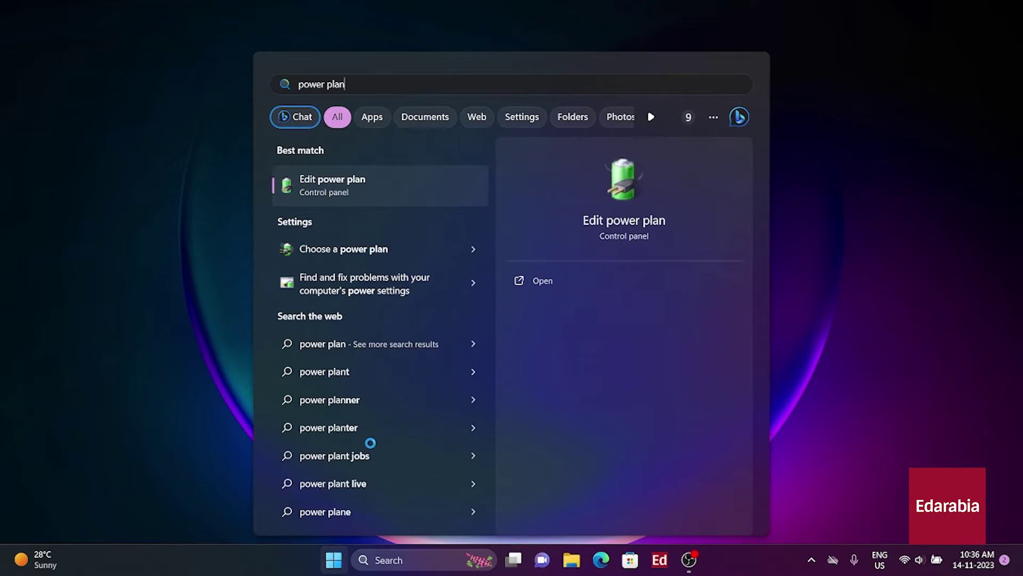
click(345, 252)
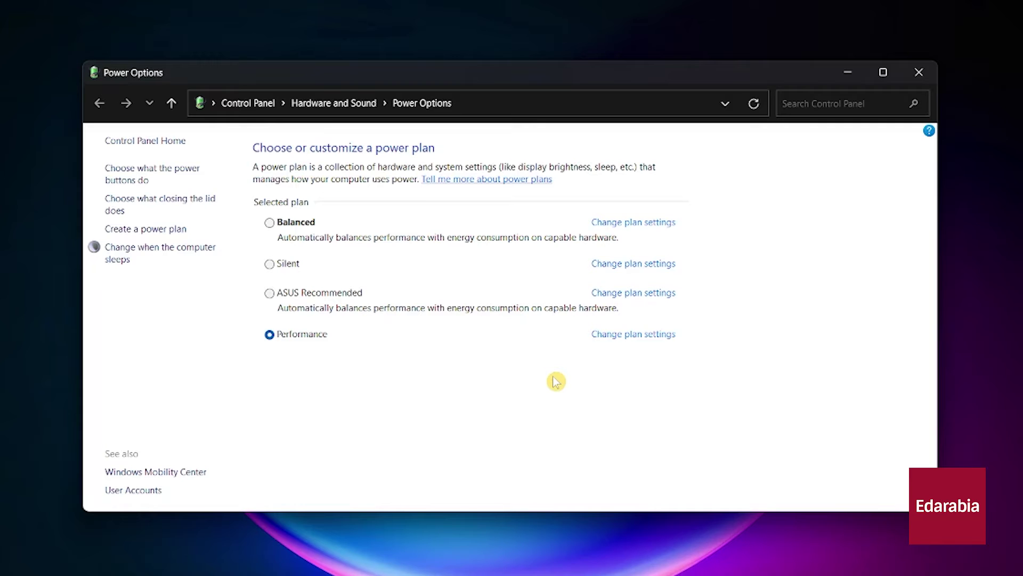
click(609, 336)
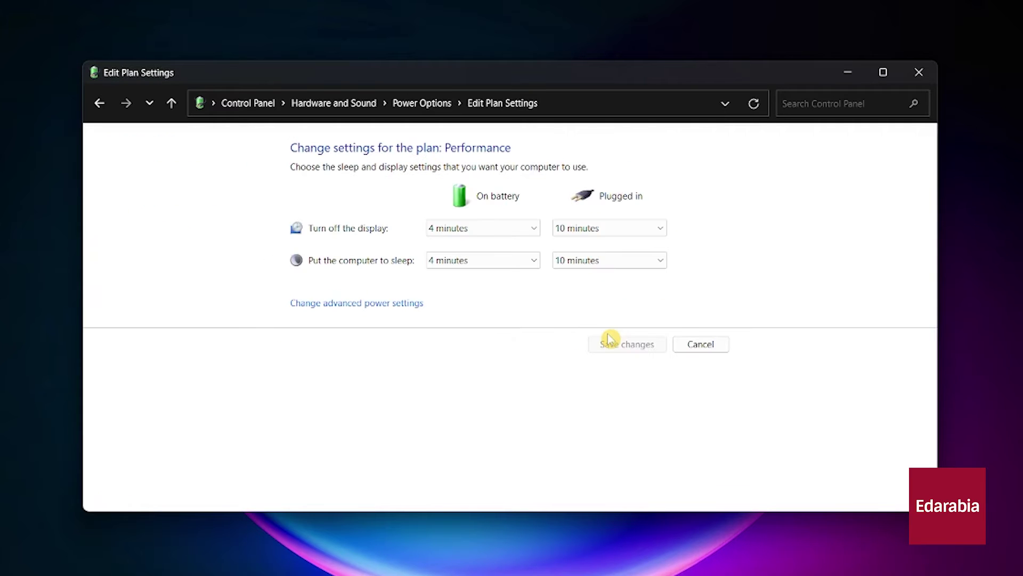
click(398, 304)
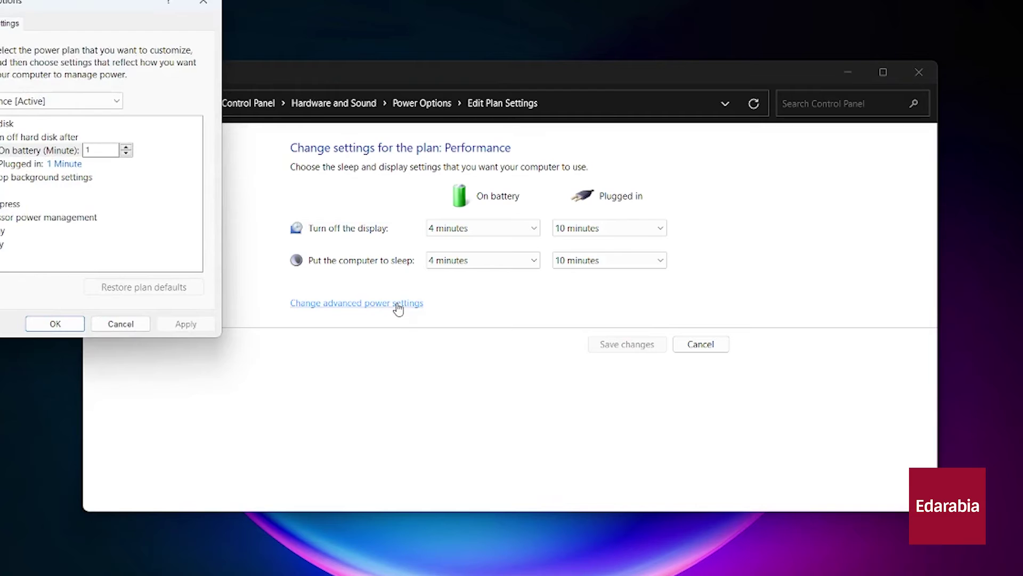
click(439, 294)
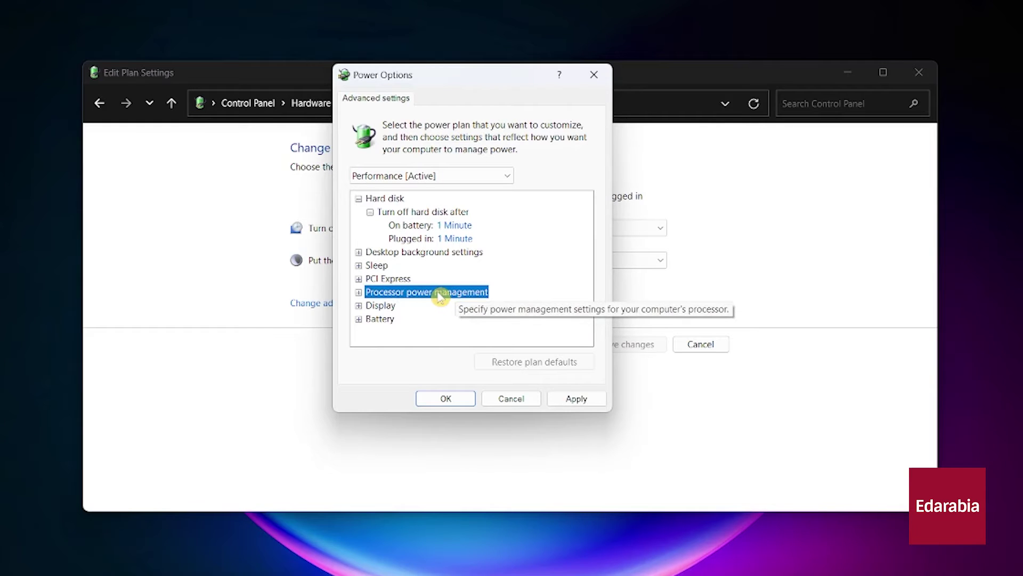
double_click(373, 294)
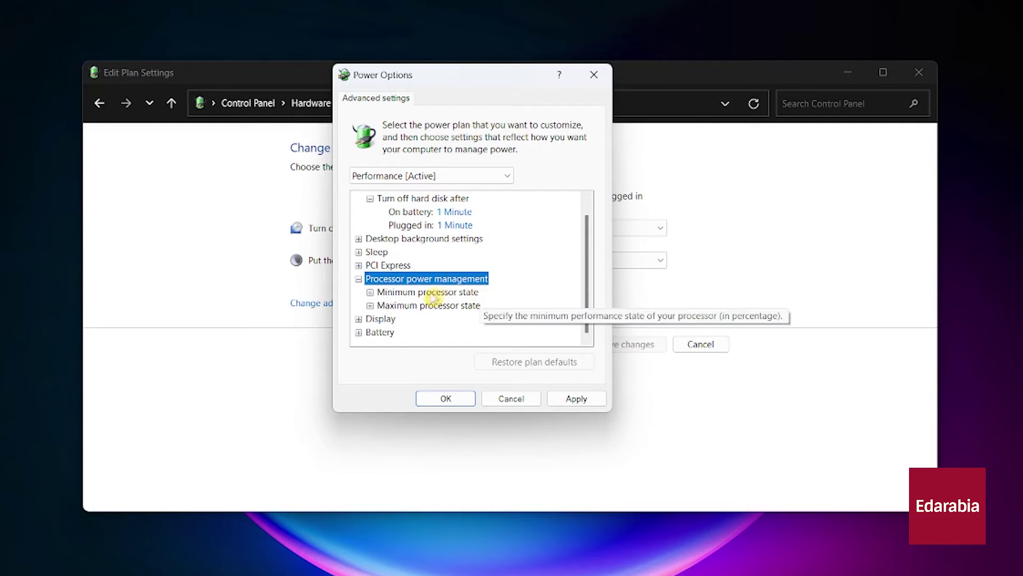
double_click(435, 304)
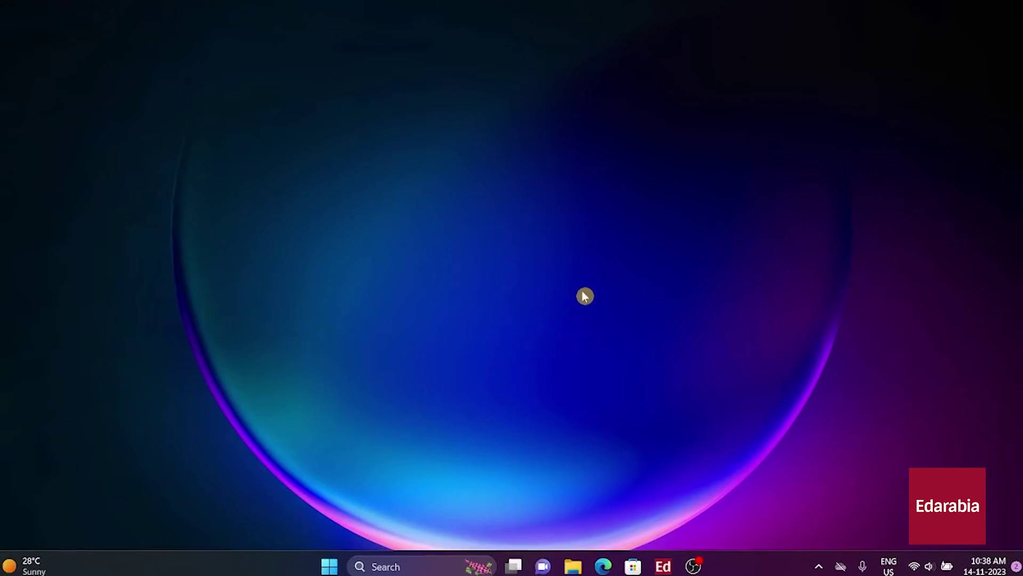
Remove the checked temporary files, about 539 MB, via Settings > System > Storage
click(331, 563)
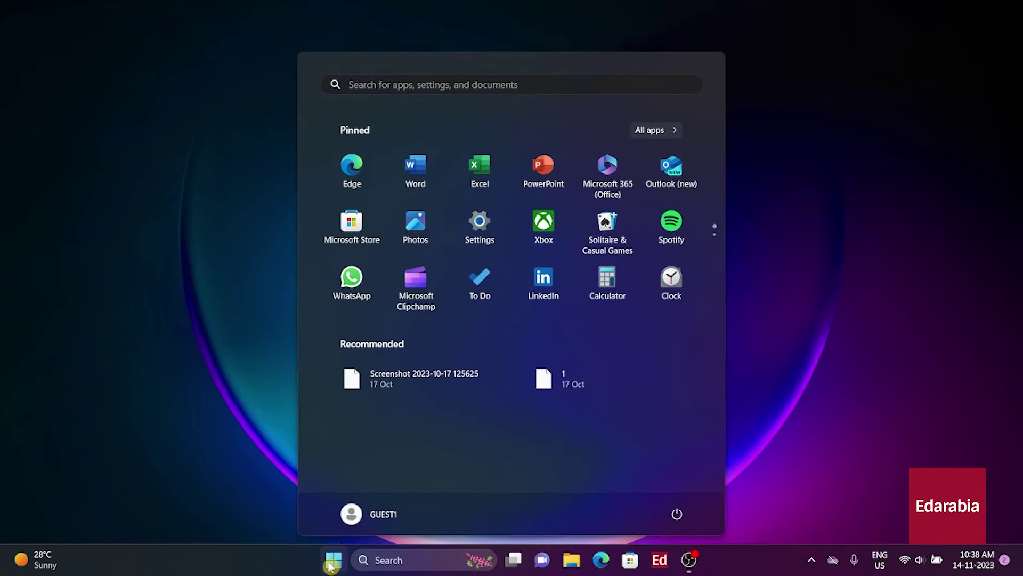
click(479, 222)
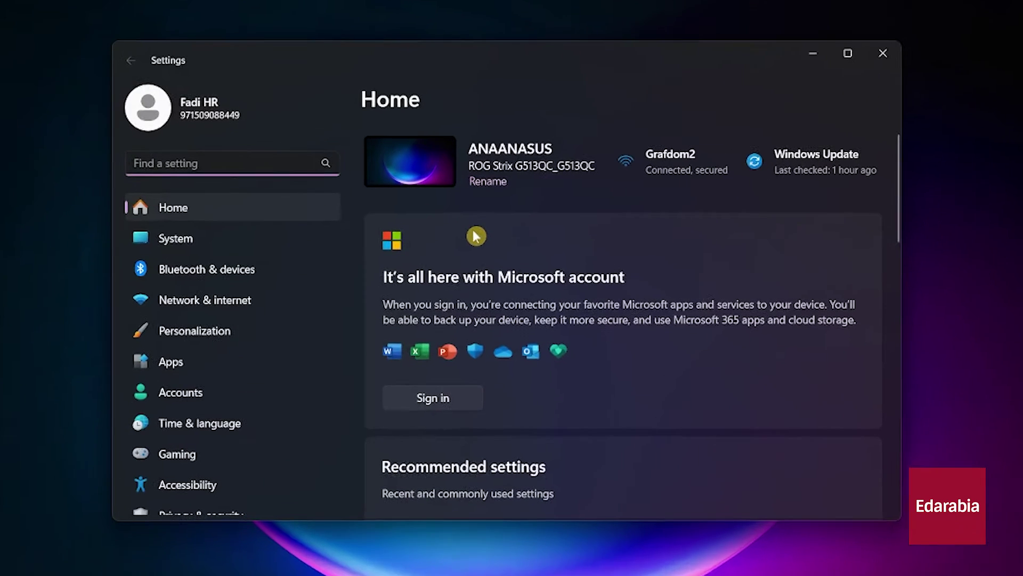
click(231, 247)
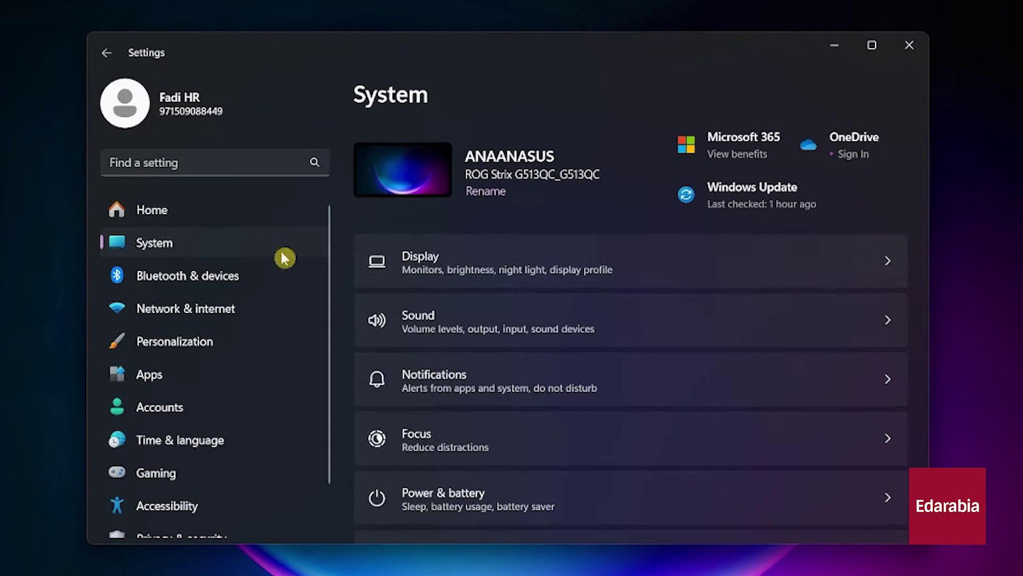
scroll(576, 349, down, 5)
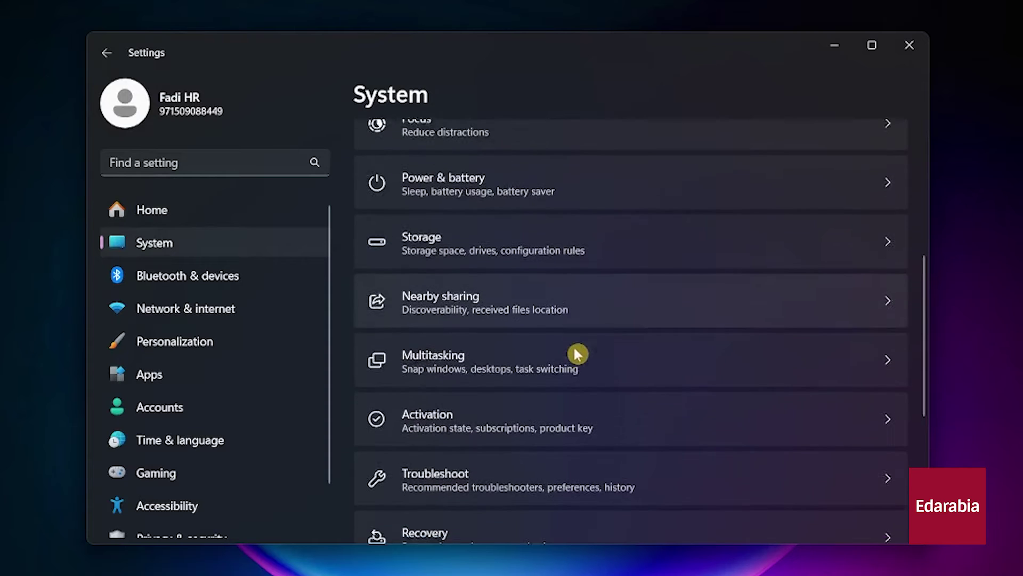
click(537, 251)
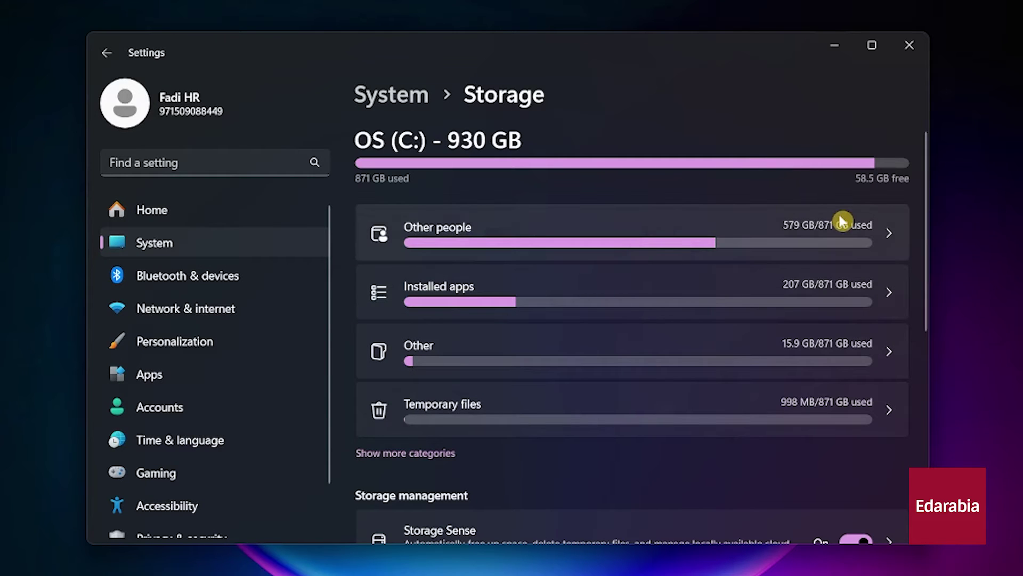
click(609, 418)
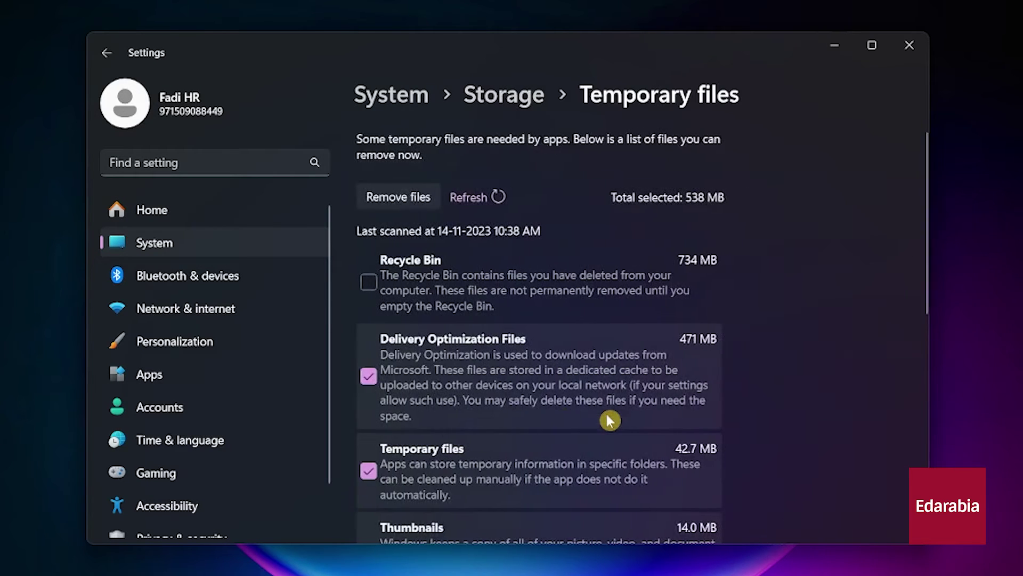
scroll(773, 386, down, 6)
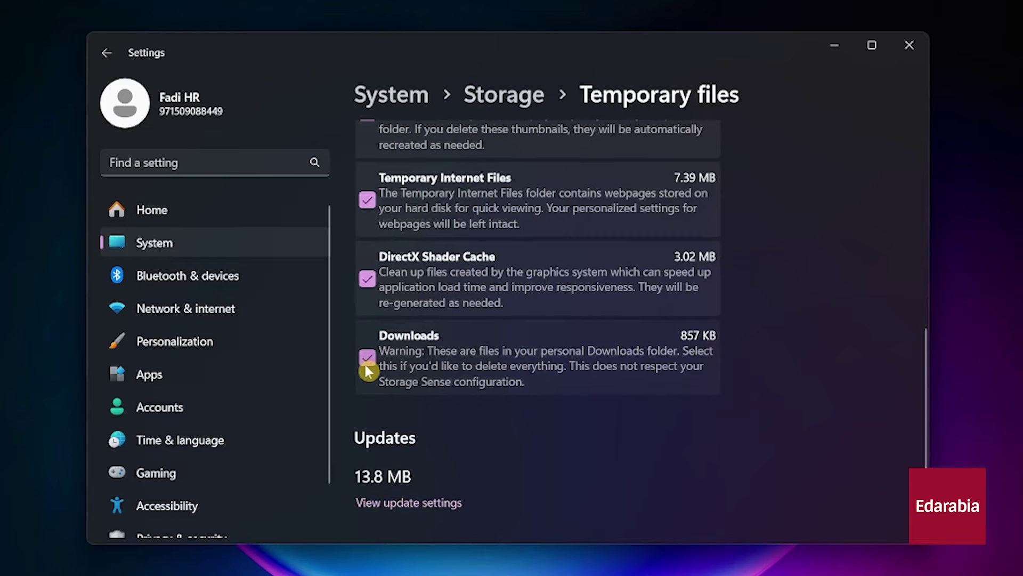
scroll(381, 359, up, 7)
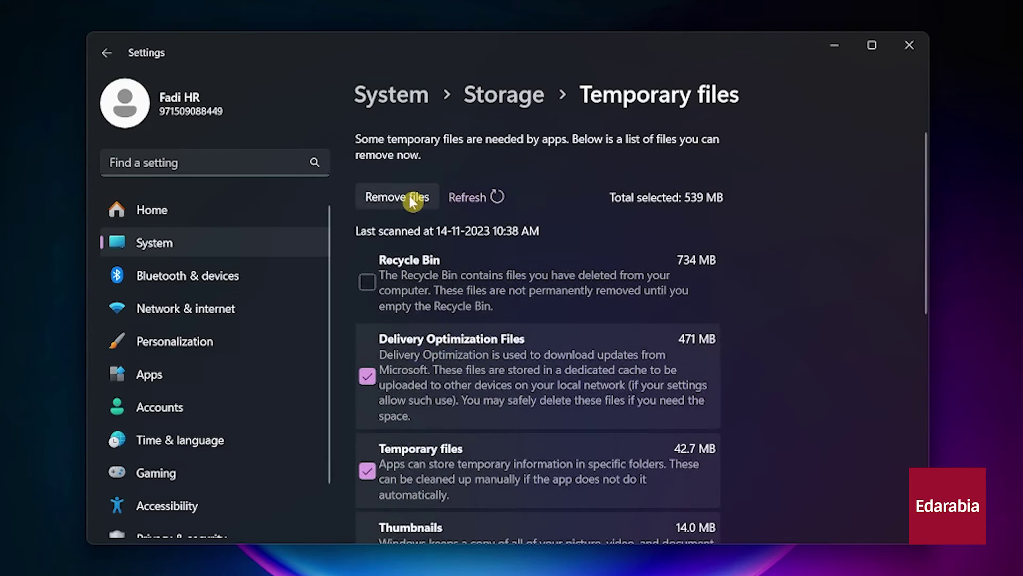
click(412, 199)
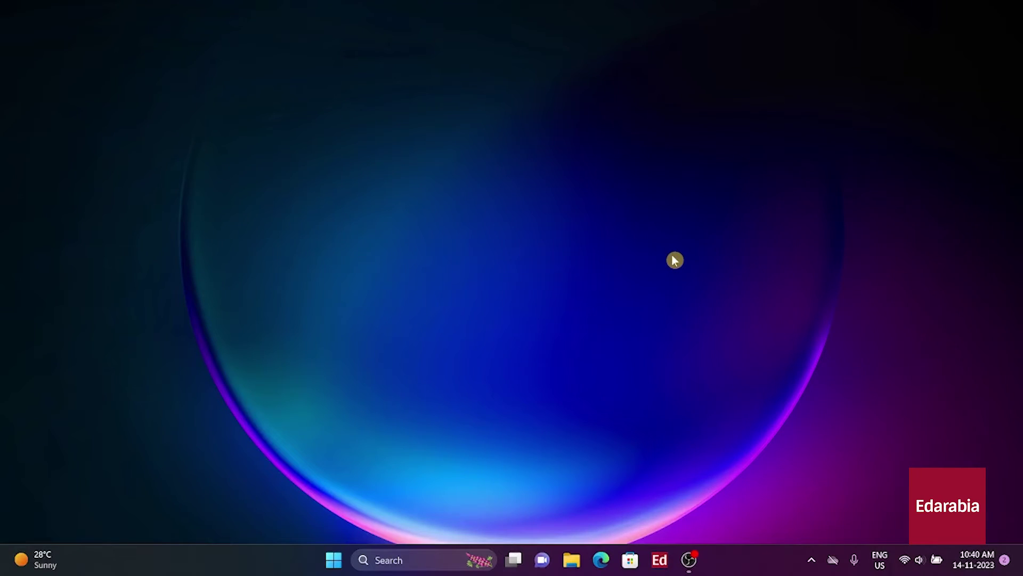
Turn on Automatic User content cleanup in Storage Sense settings
click(335, 562)
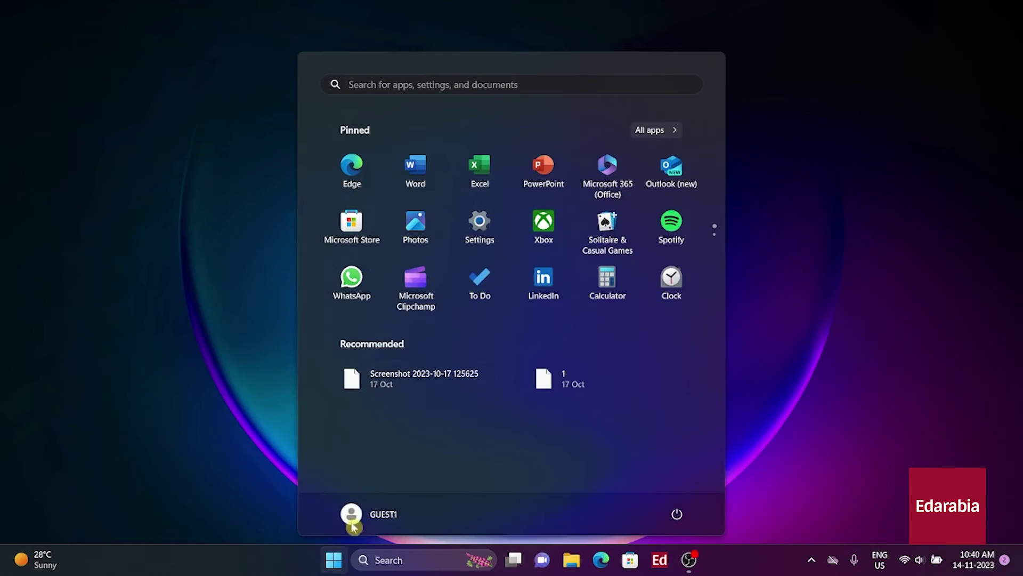
click(481, 229)
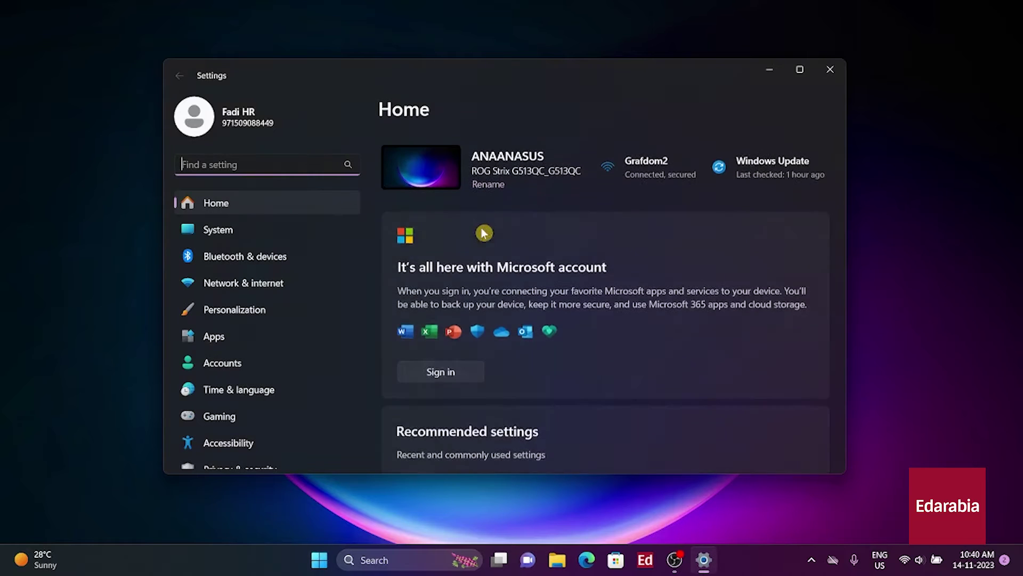
click(240, 233)
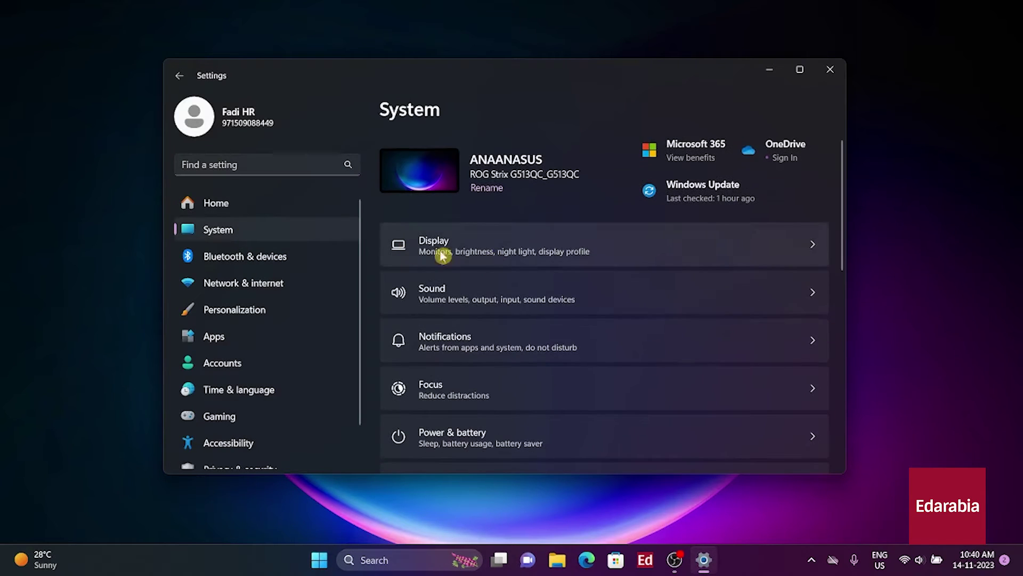
scroll(707, 340, down, 2)
scroll(706, 340, down, 2)
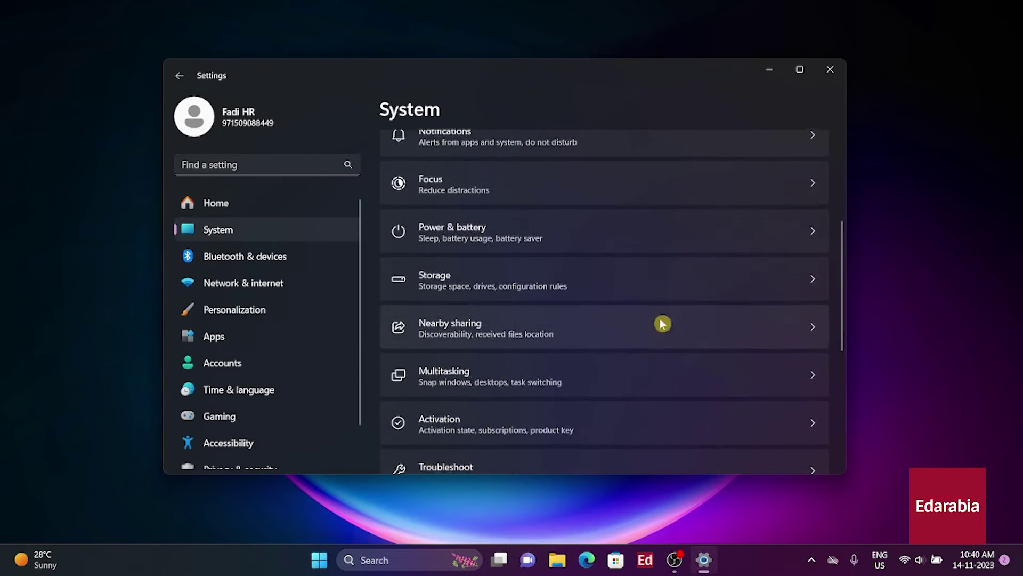
click(597, 283)
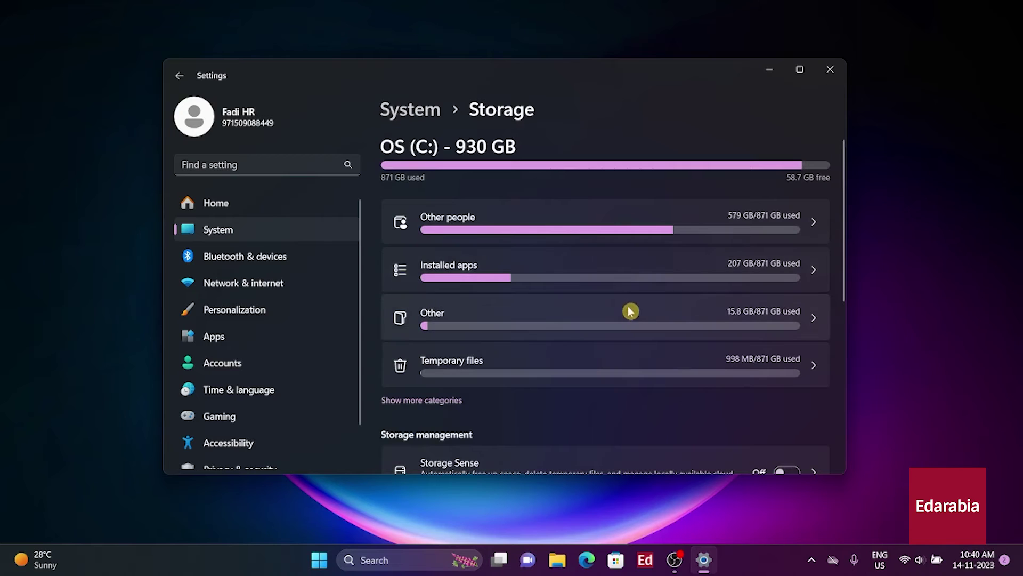
scroll(626, 325, down, 3)
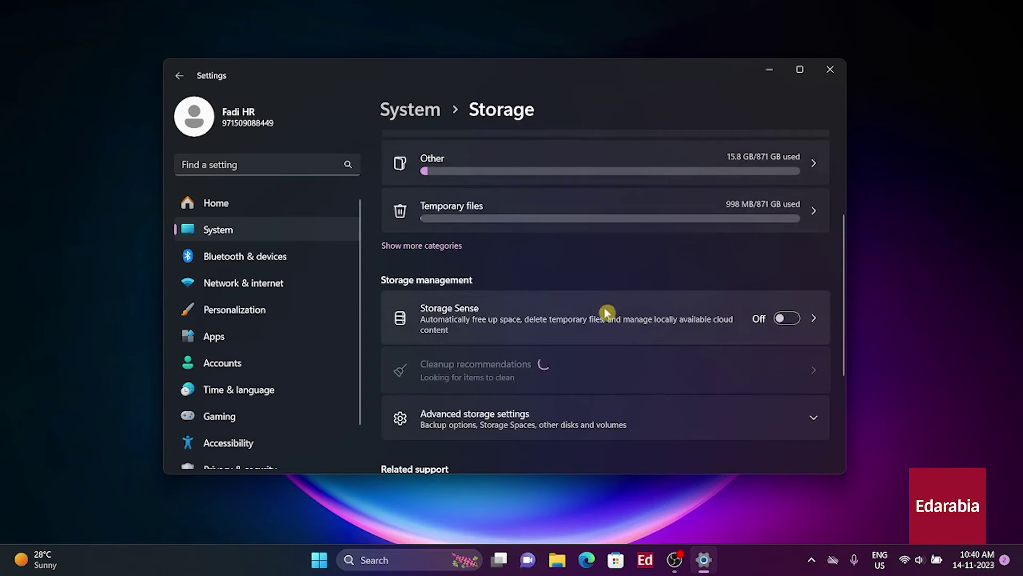
click(530, 309)
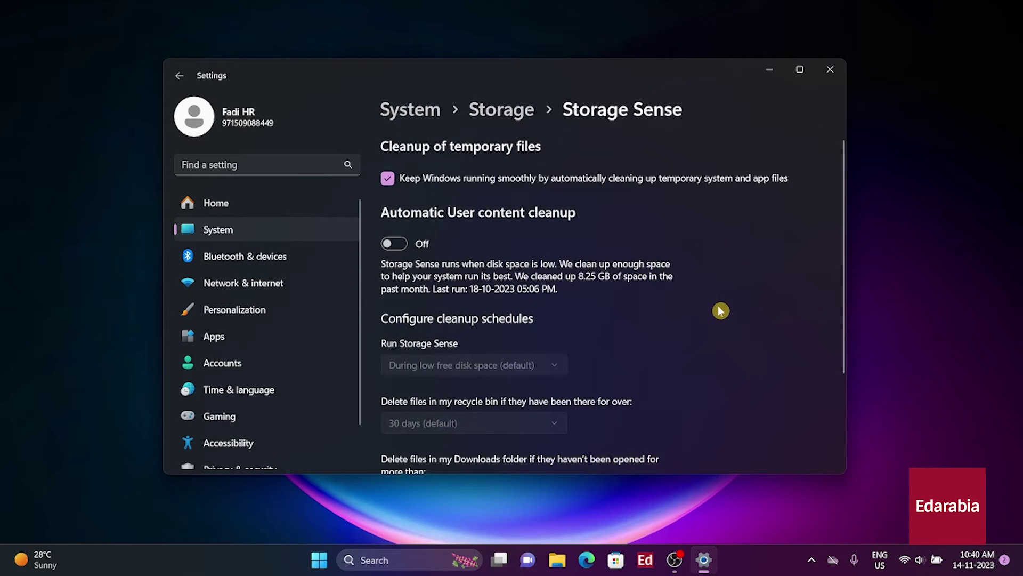
click(394, 244)
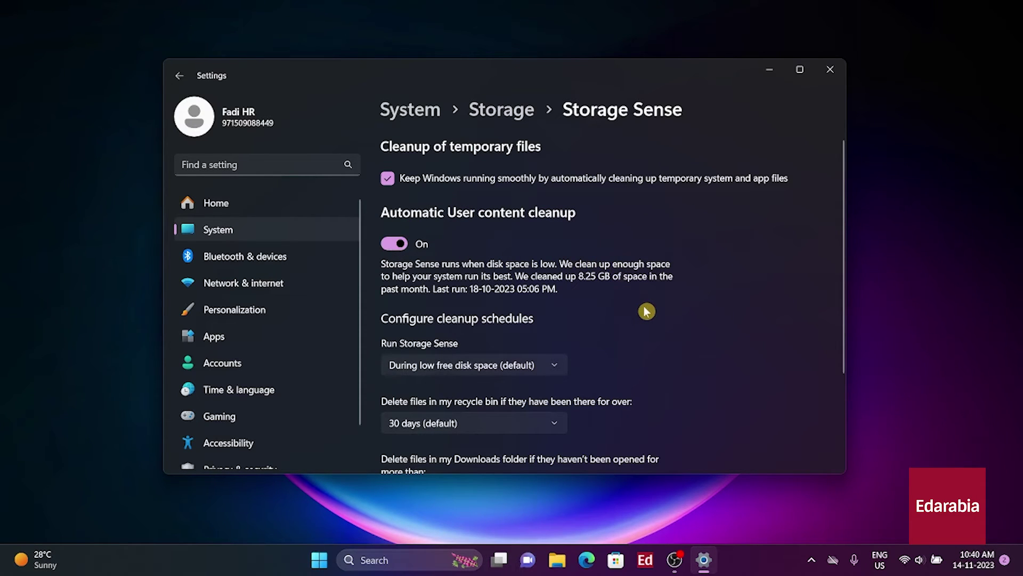
Keep Storage Sense running during low free disk space and review Recycle Bin cleanup age
click(529, 365)
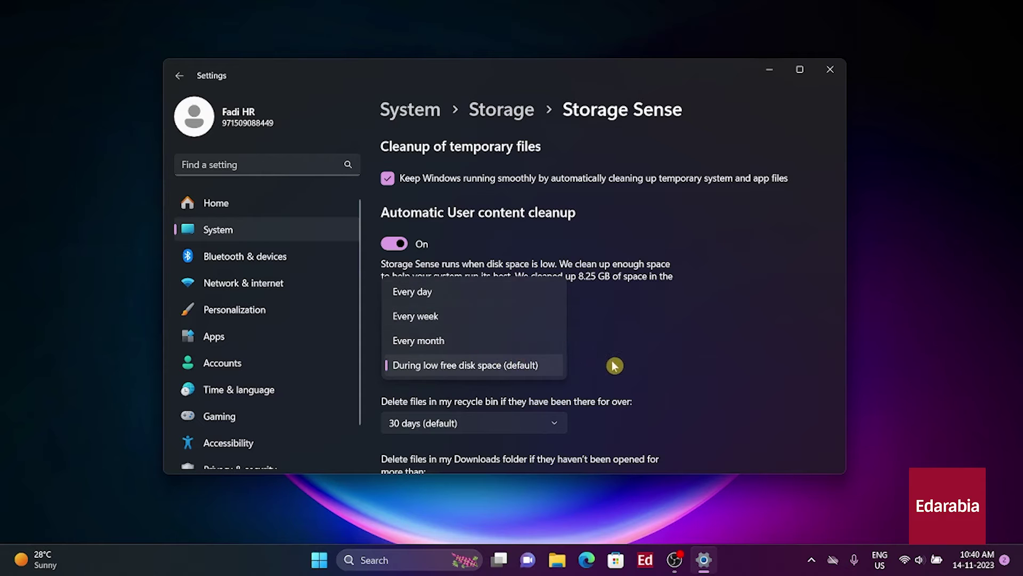
click(639, 357)
scroll(613, 354, down, 3)
click(550, 293)
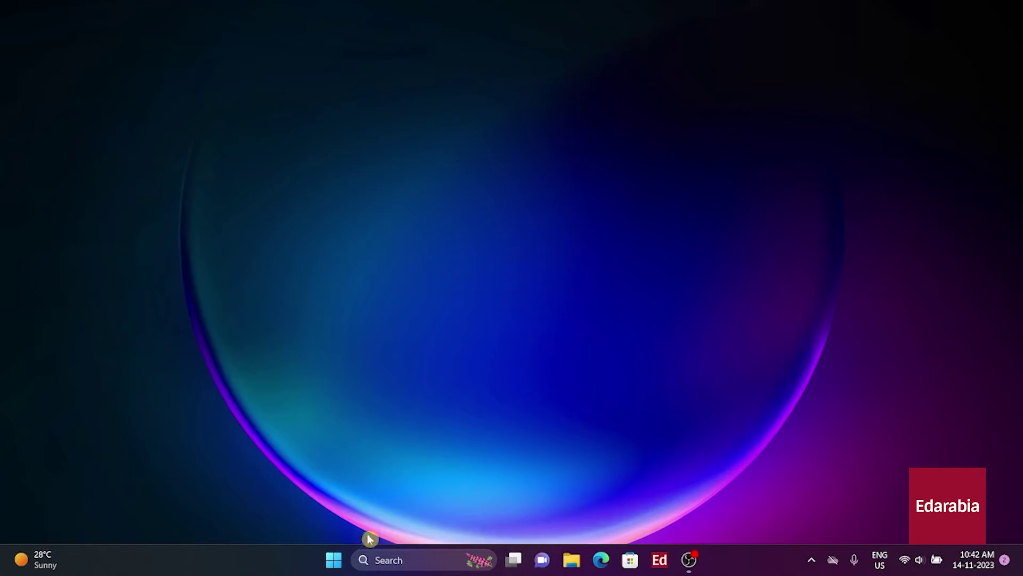
Search 'defrag' from Start and launch Defragment and Optimize Drives
click(334, 559)
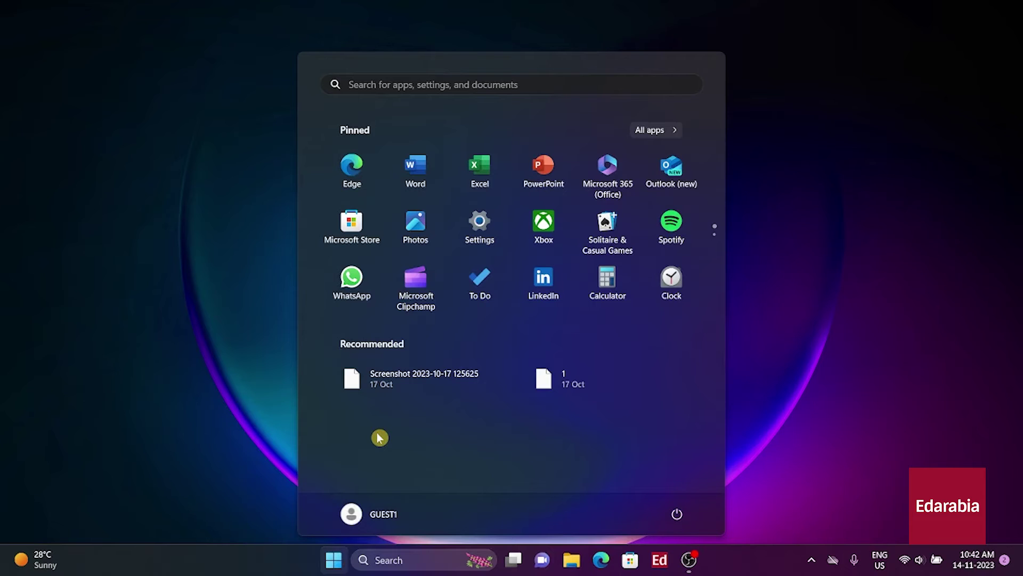
text(defrag)
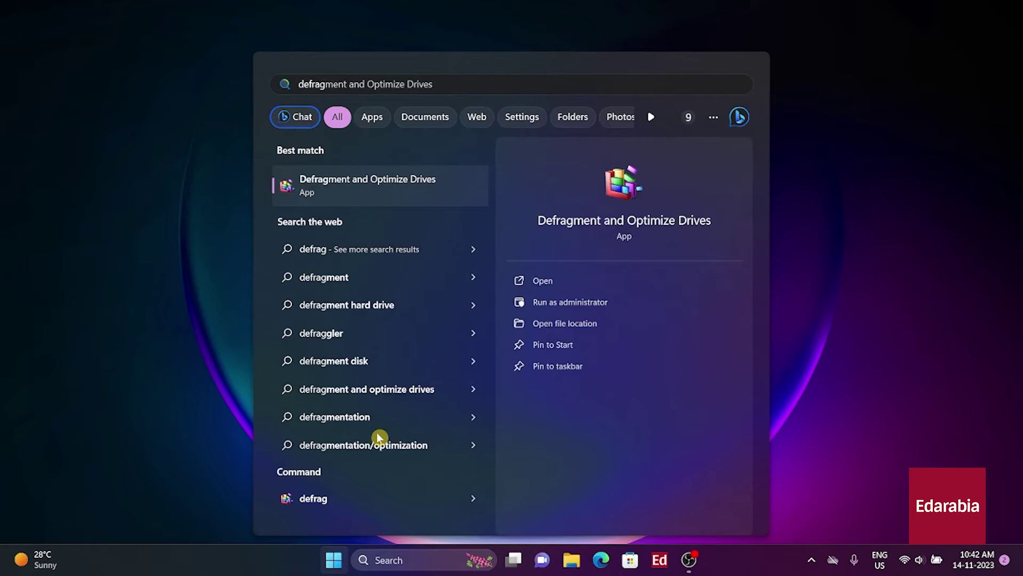
click(632, 226)
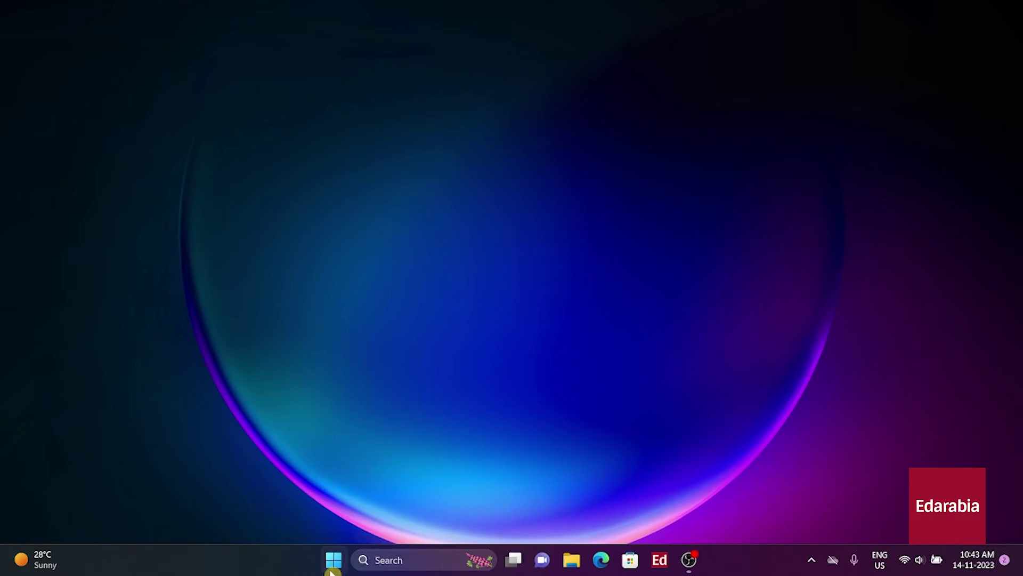
Review the Accounts > Sign-in options page in Settings
click(332, 569)
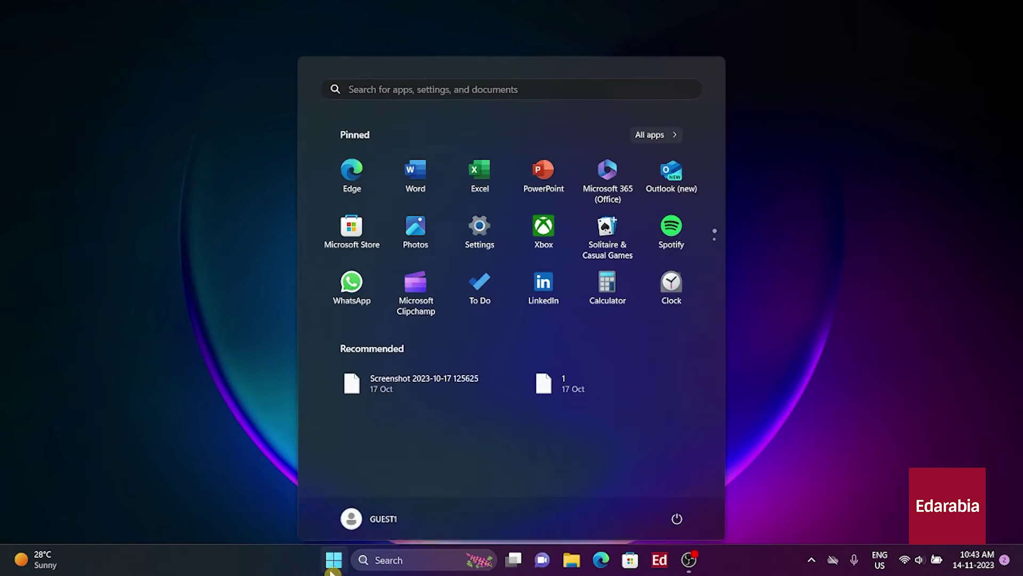
click(470, 223)
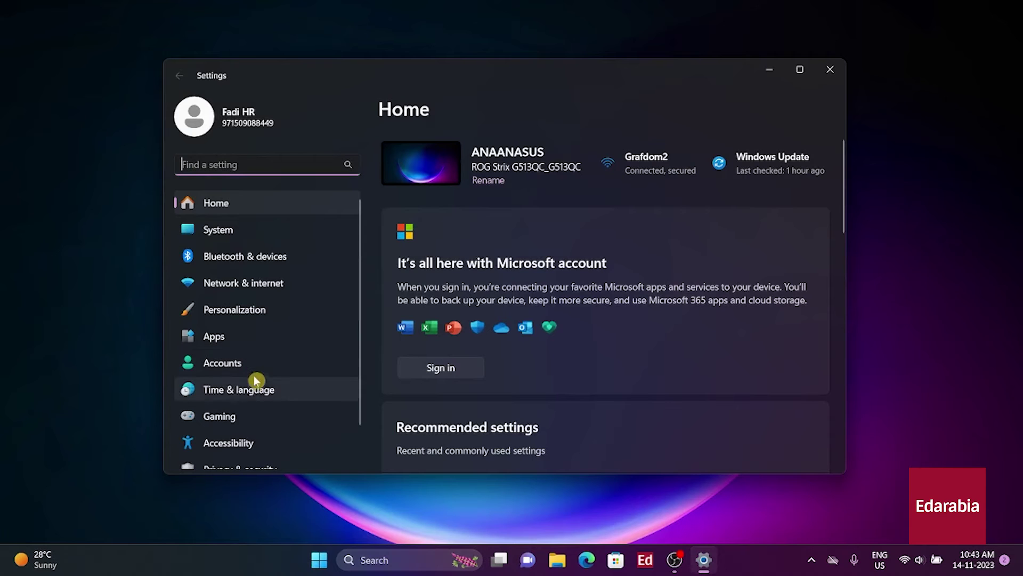
click(256, 368)
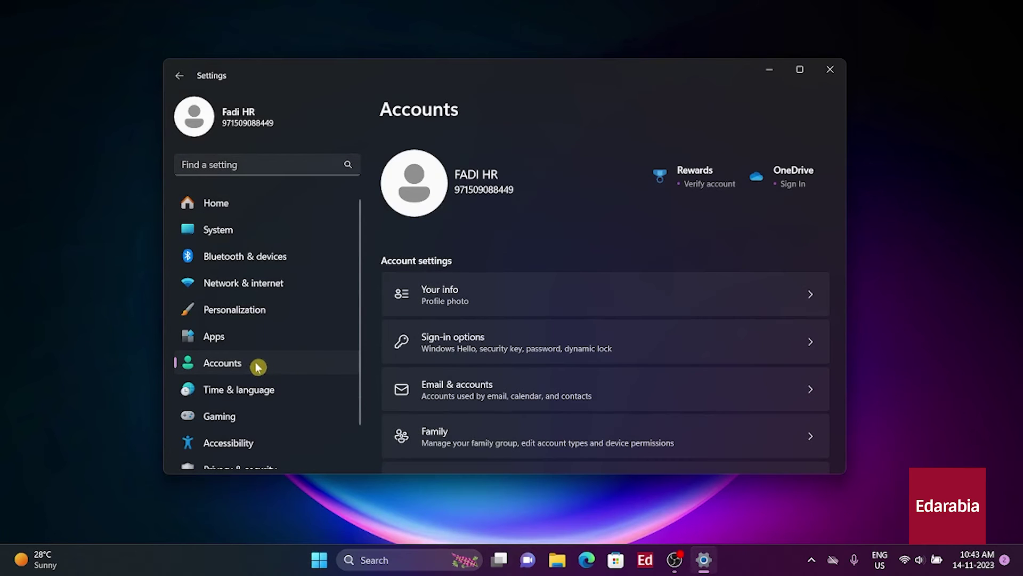
click(555, 333)
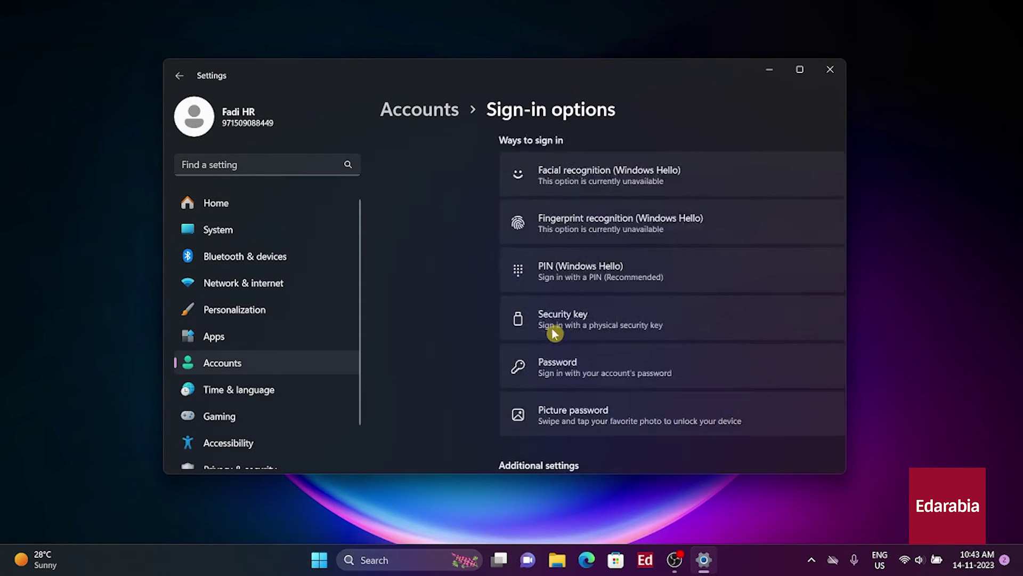
scroll(603, 333, down, 5)
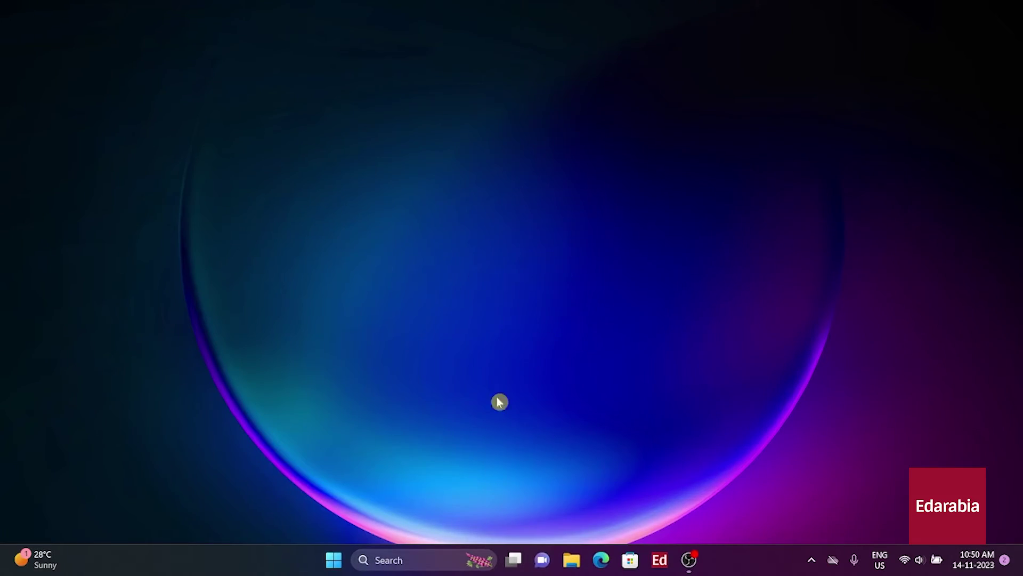
click(336, 561)
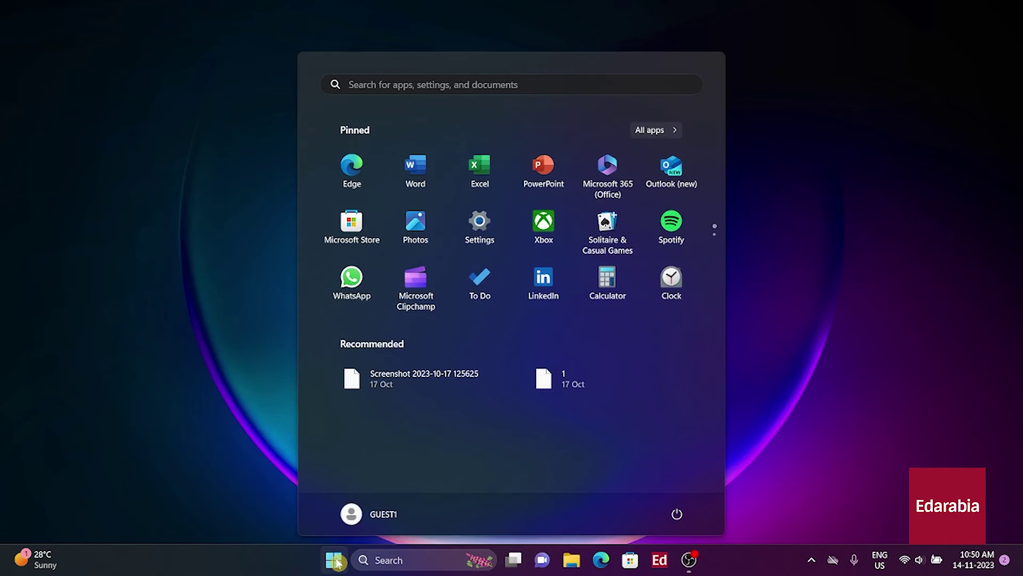
click(487, 236)
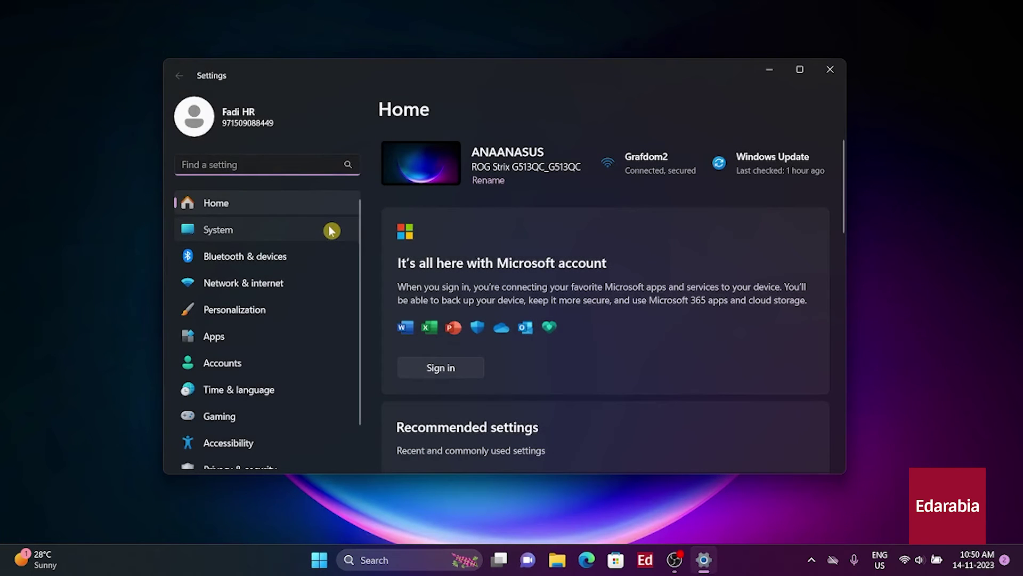
click(331, 229)
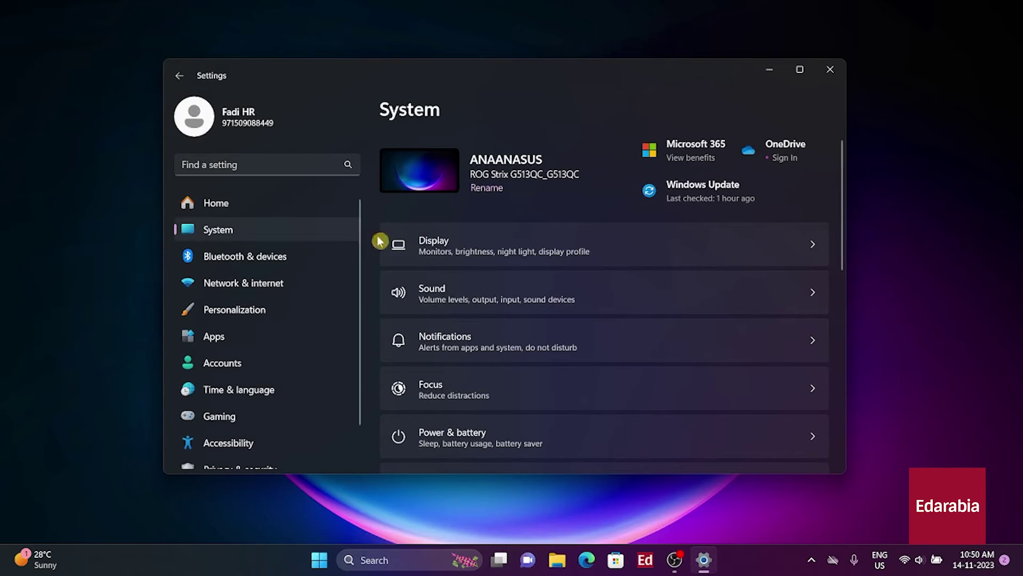
click(522, 344)
scroll(579, 223, down, 5)
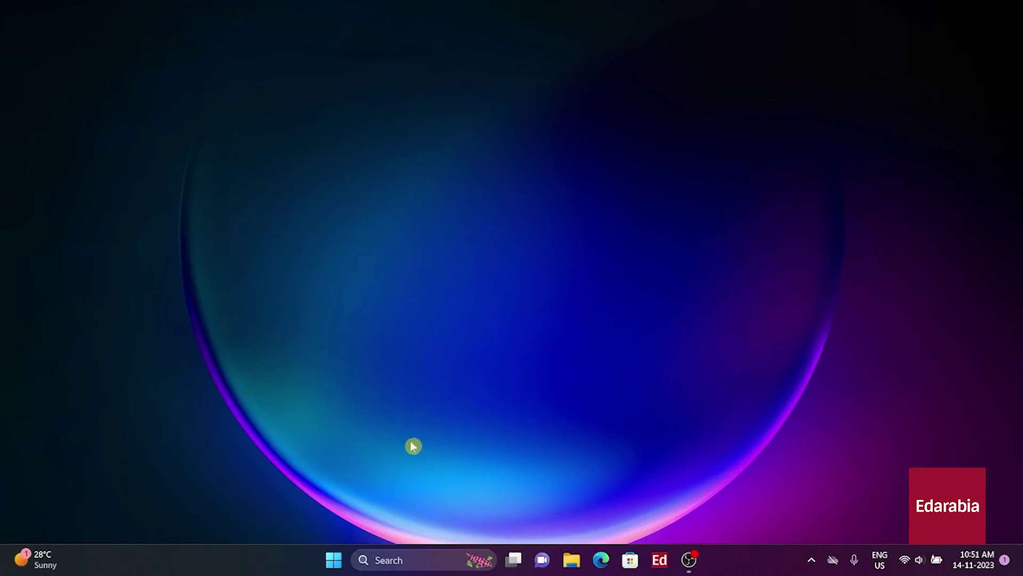
click(334, 561)
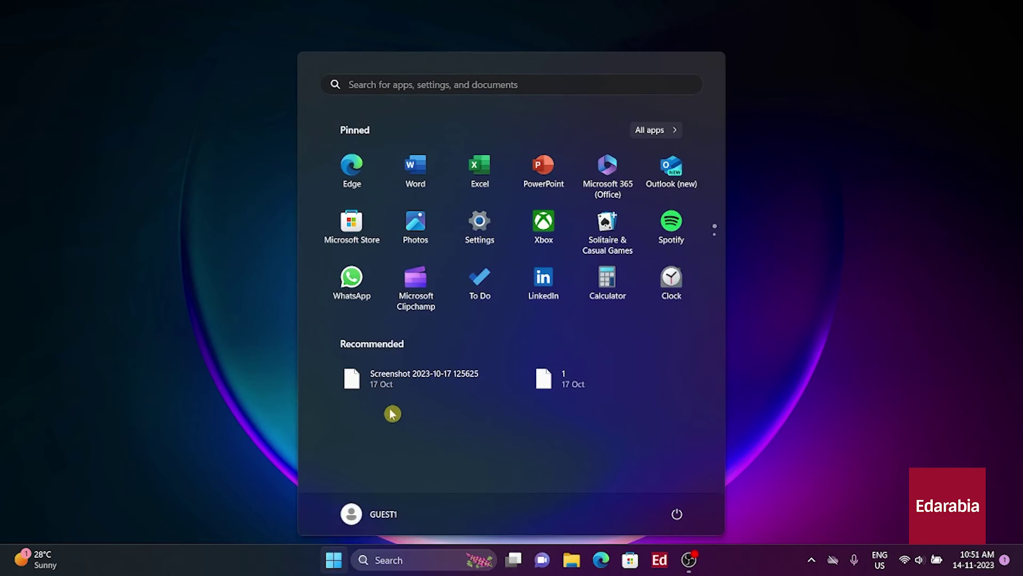
text(core isola)
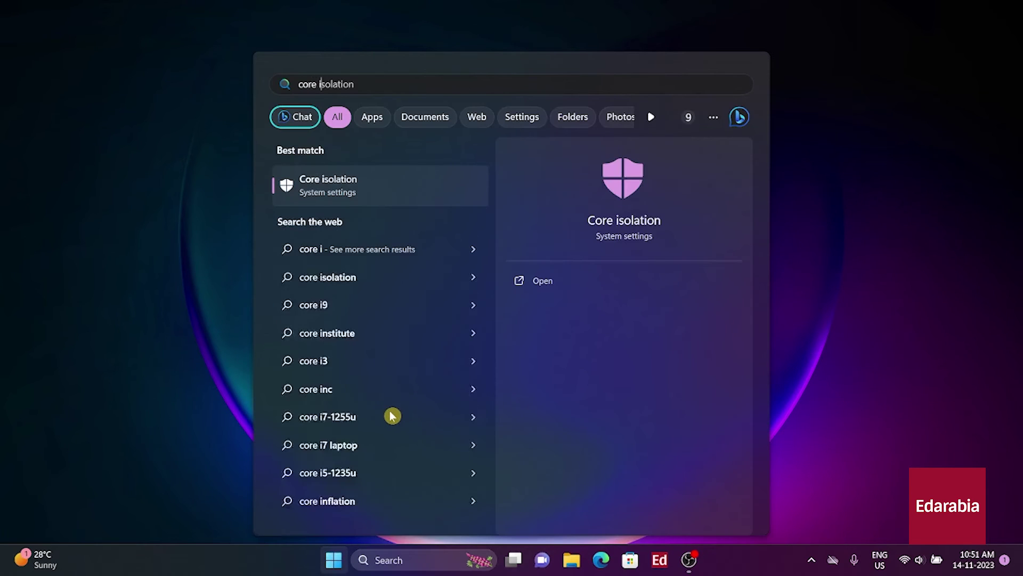
click(387, 186)
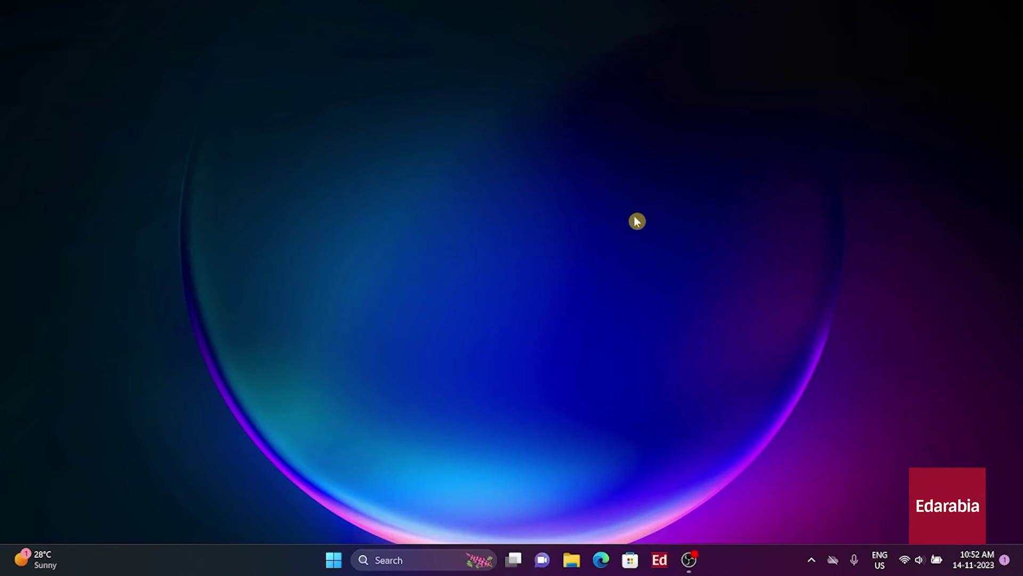
click(339, 571)
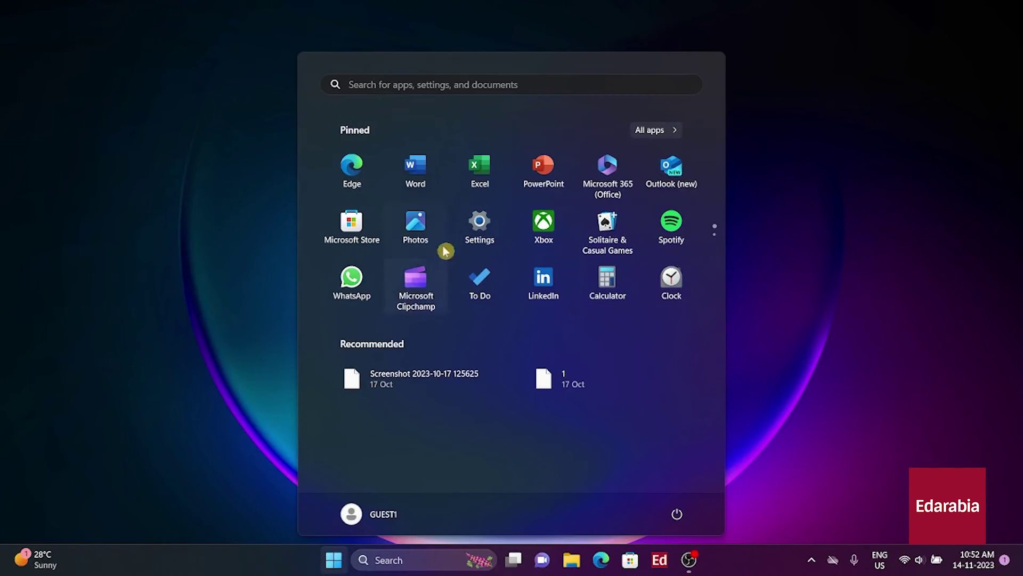
click(478, 227)
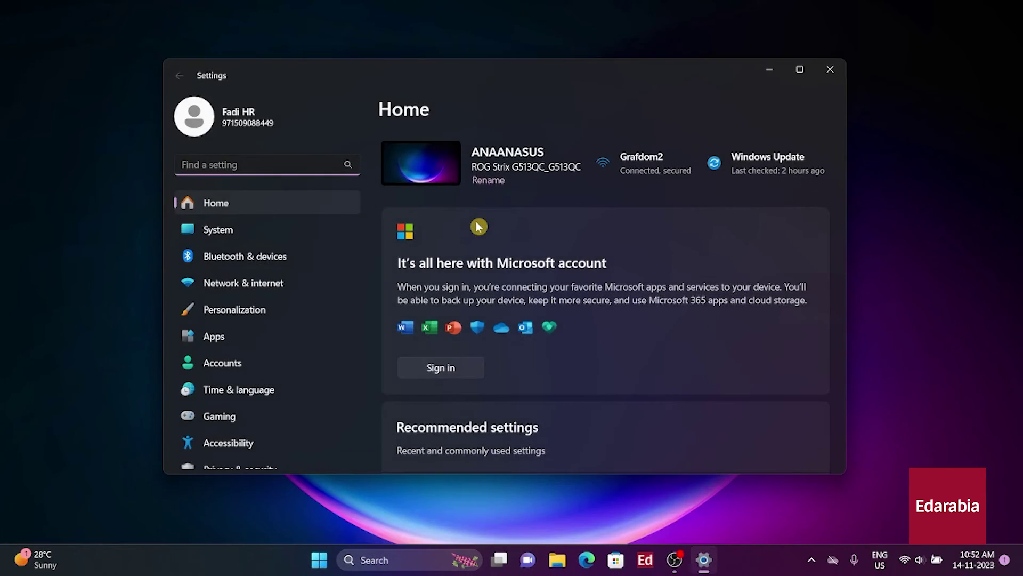
click(272, 424)
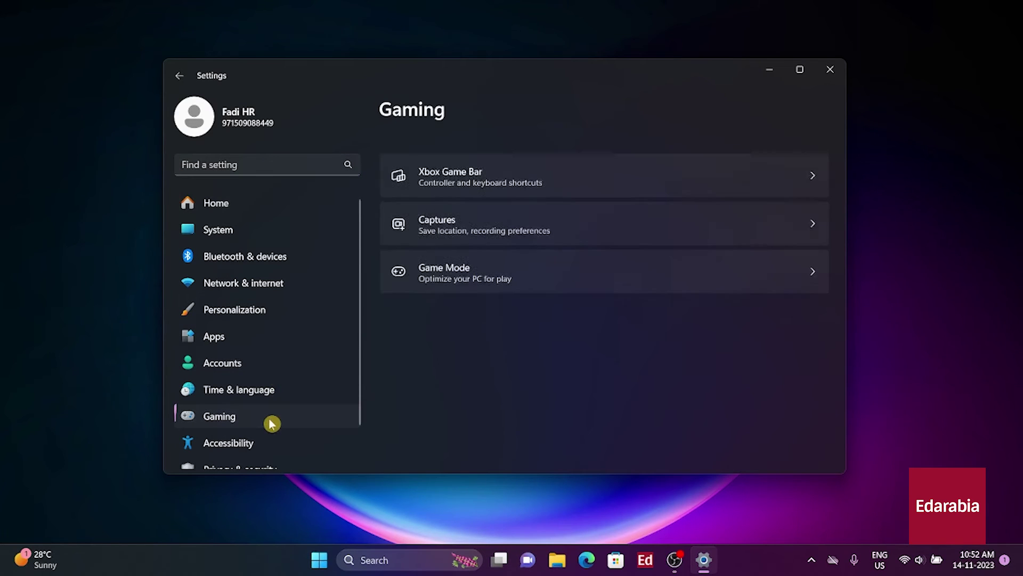
click(535, 250)
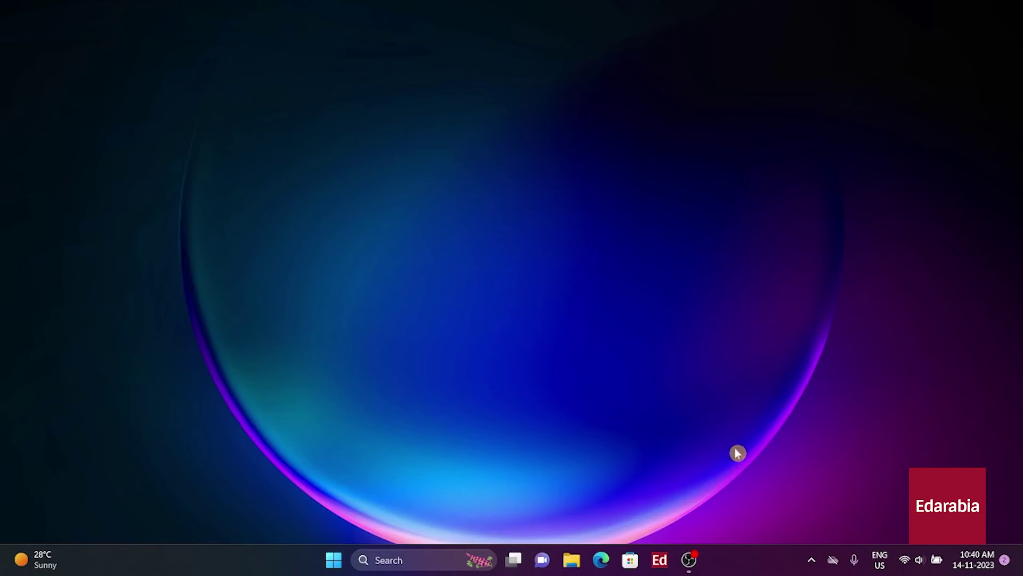
Find Maxon Cinema 4D 22 in Installed apps and confirm its uninstall
click(336, 563)
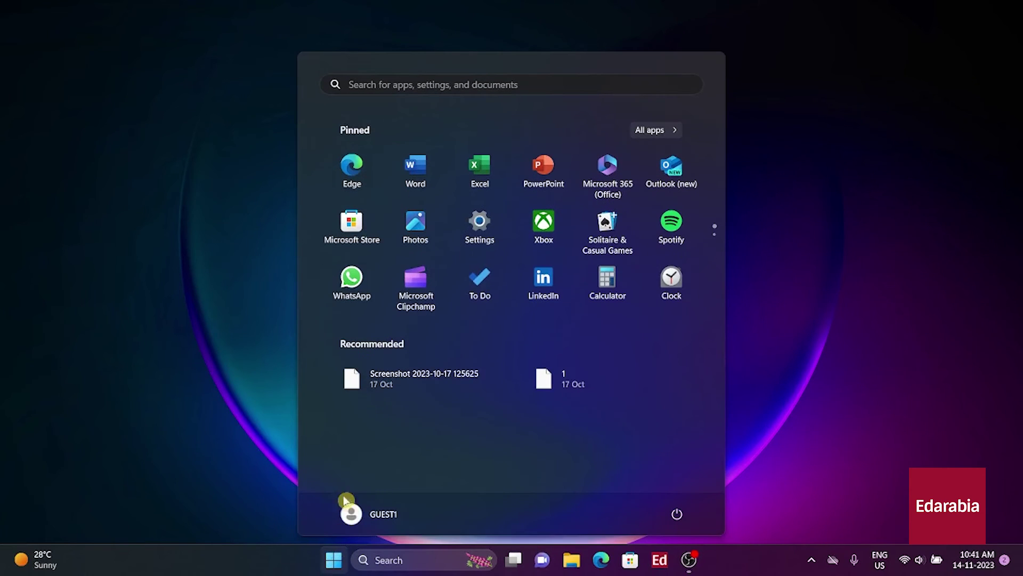
click(480, 223)
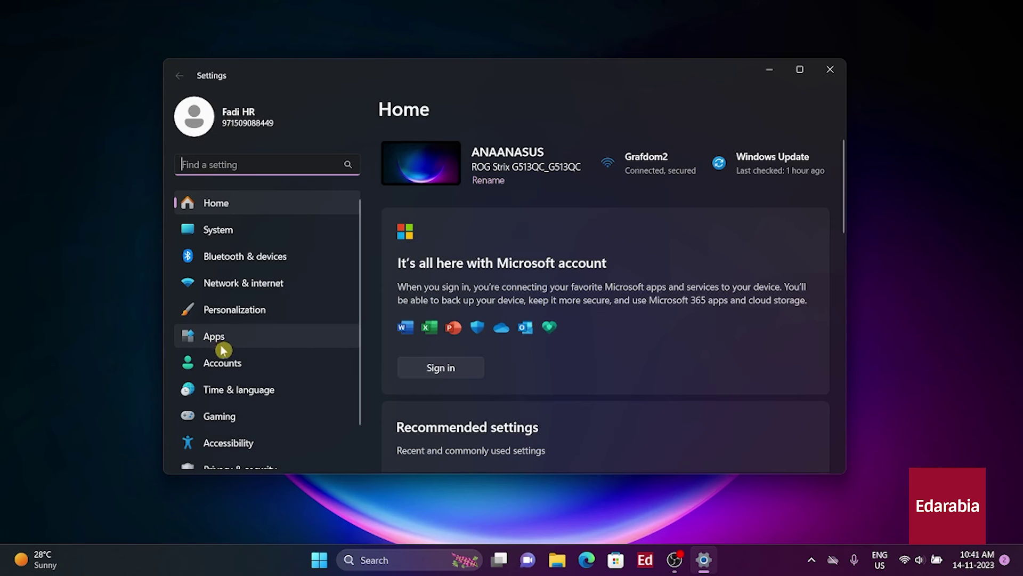
click(245, 341)
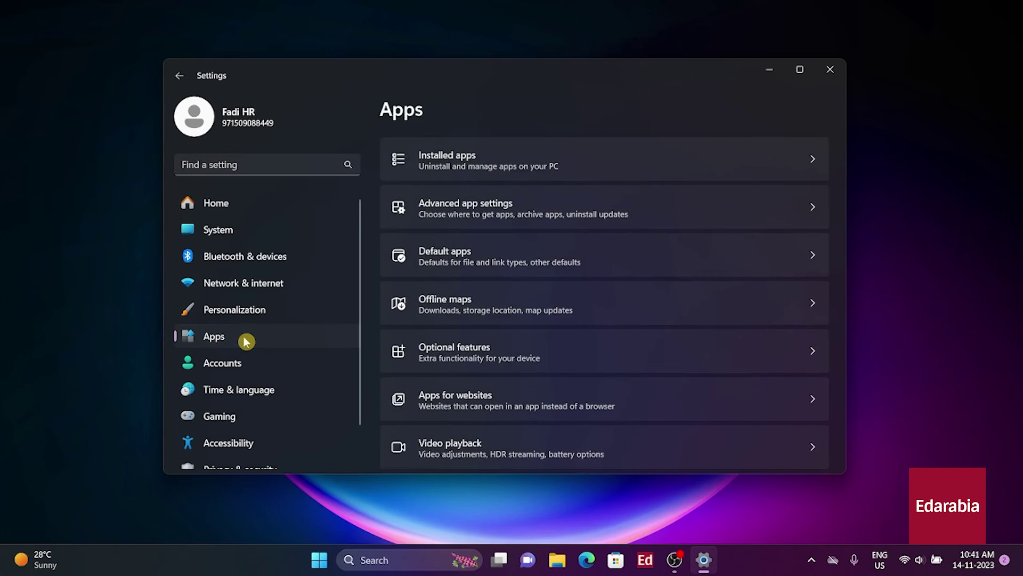
click(582, 163)
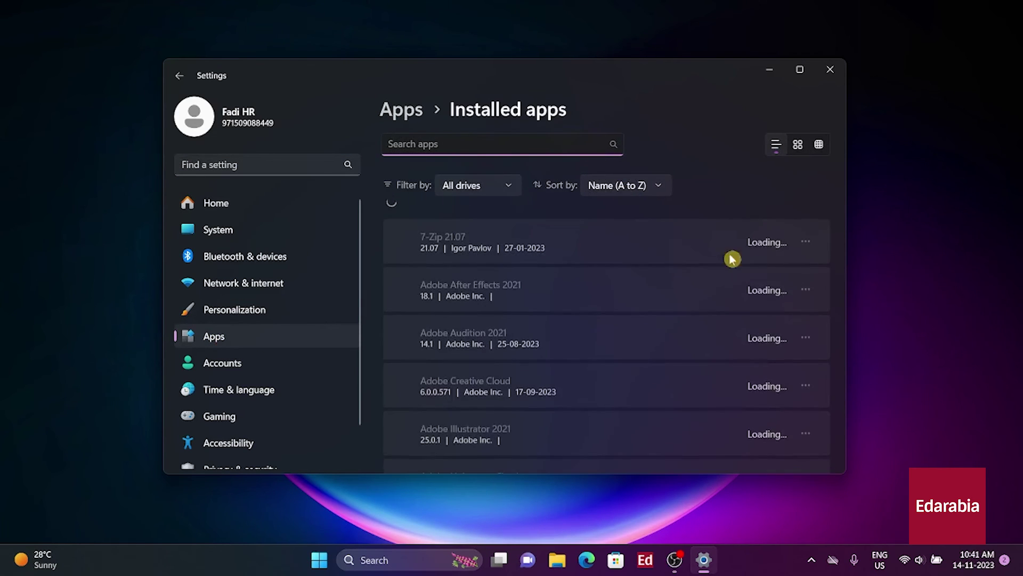
scroll(715, 326, down, 5)
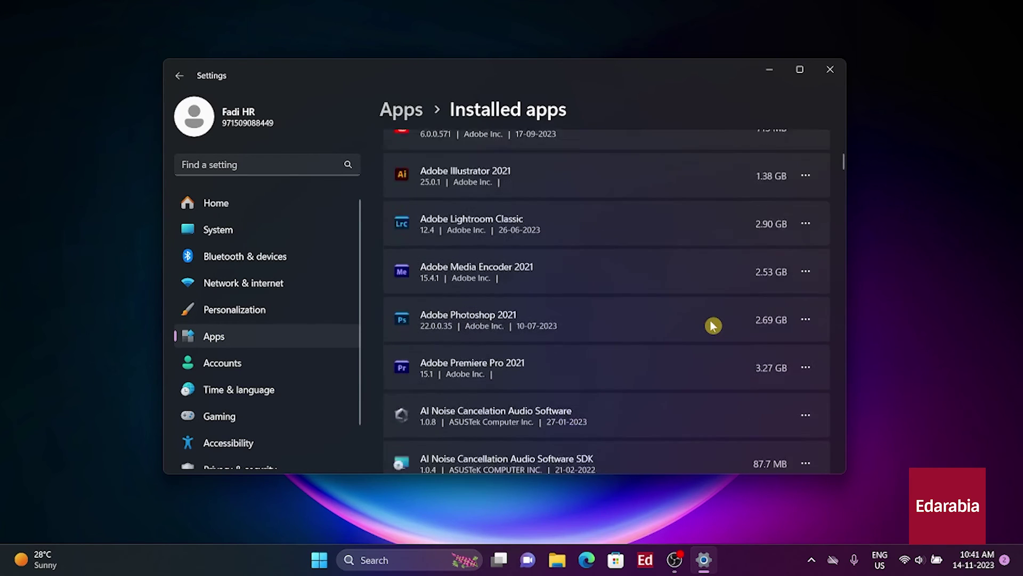
scroll(712, 325, down, 15)
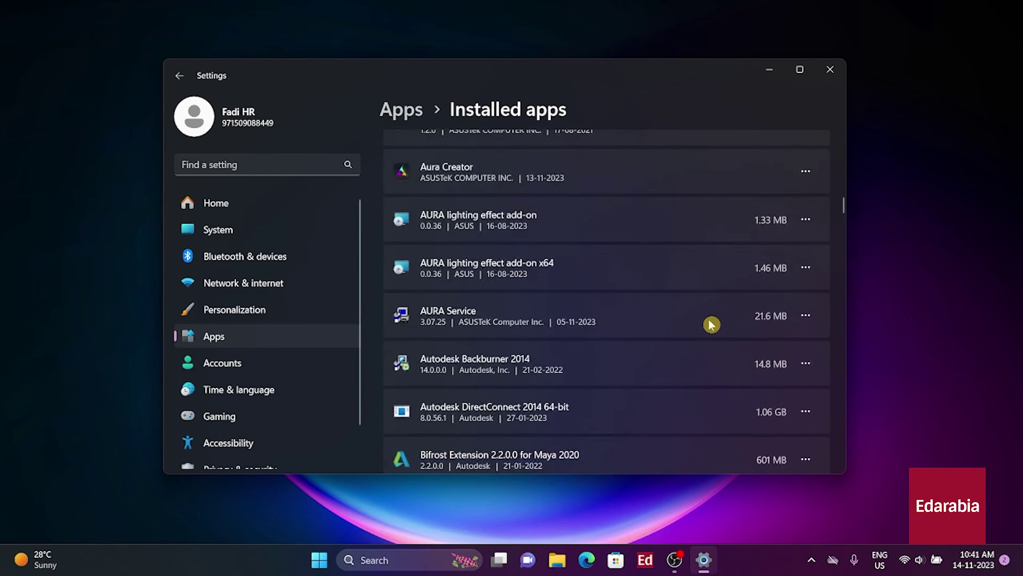
scroll(607, 242, down, 15)
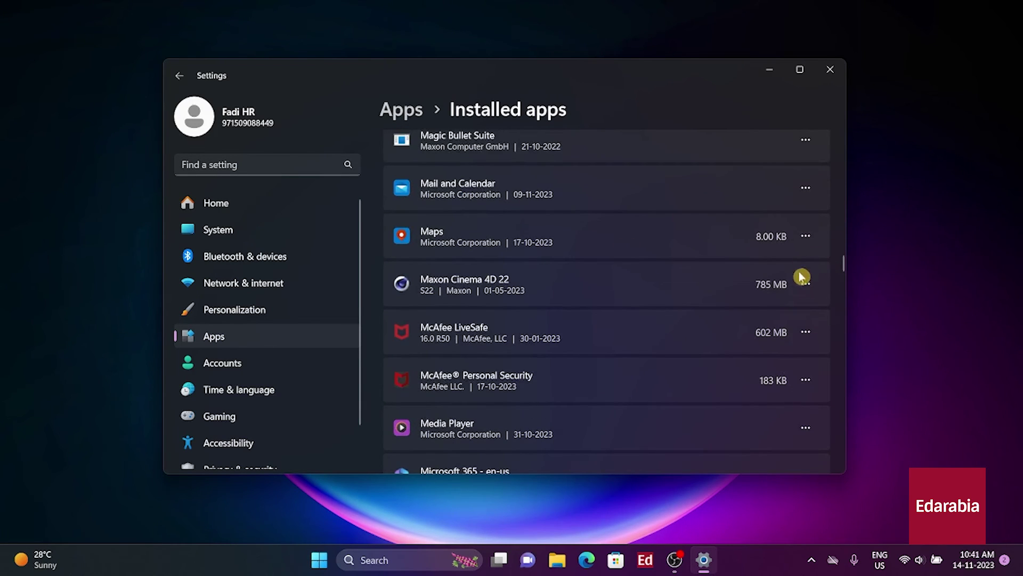
click(805, 290)
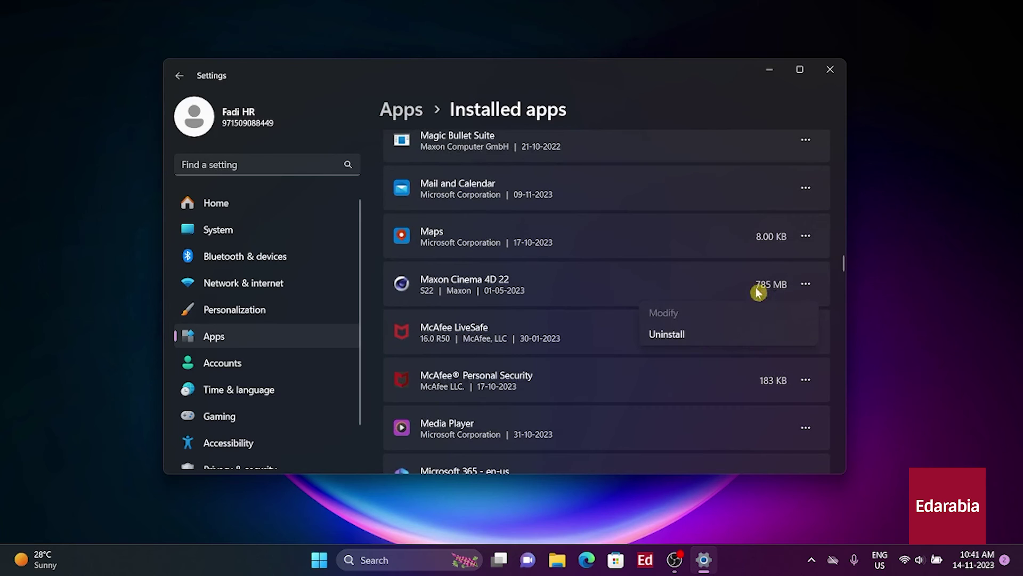
click(684, 334)
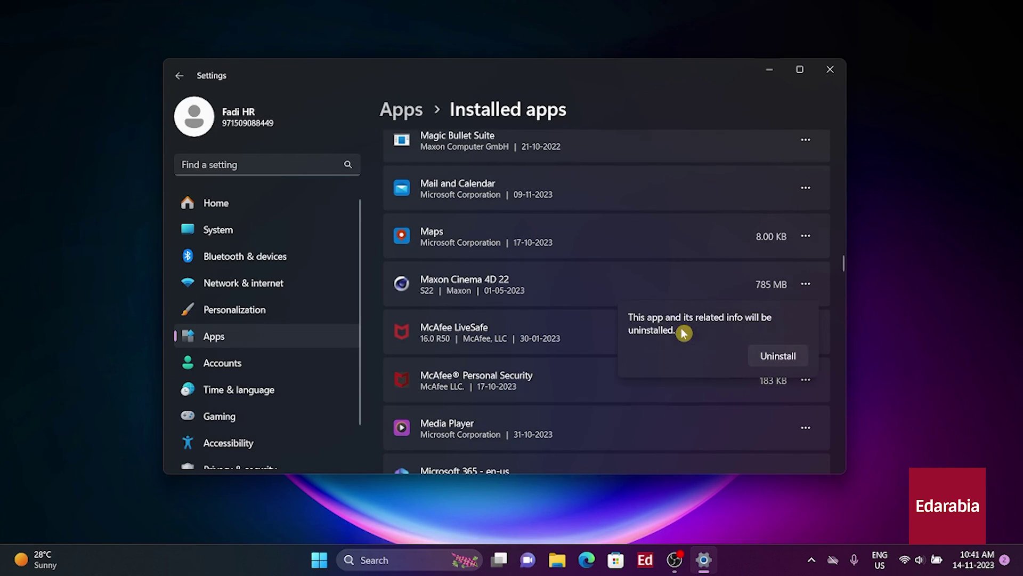
click(784, 365)
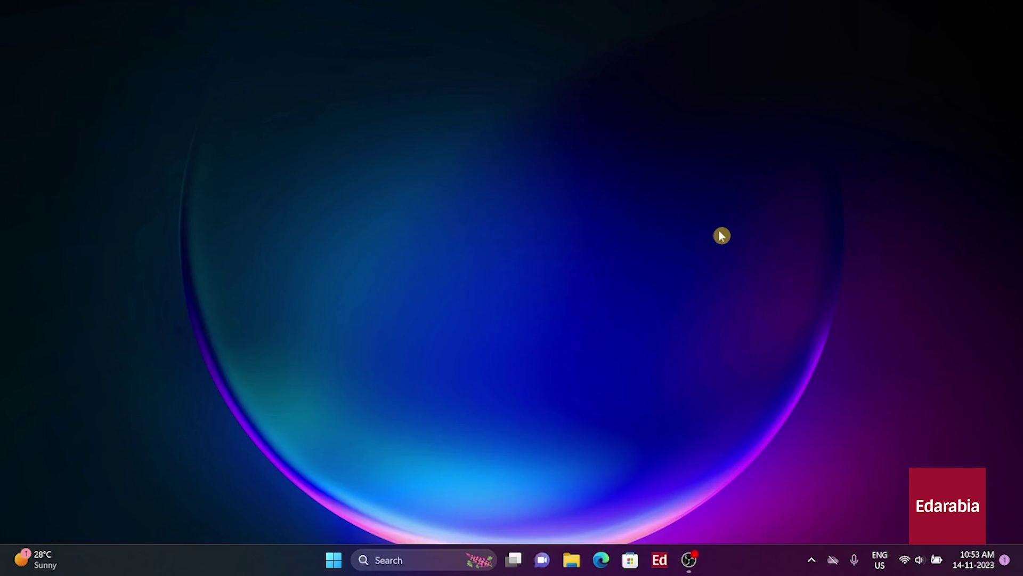
Show the Start menu's power choices: Sleep, Shut down and Restart
click(331, 559)
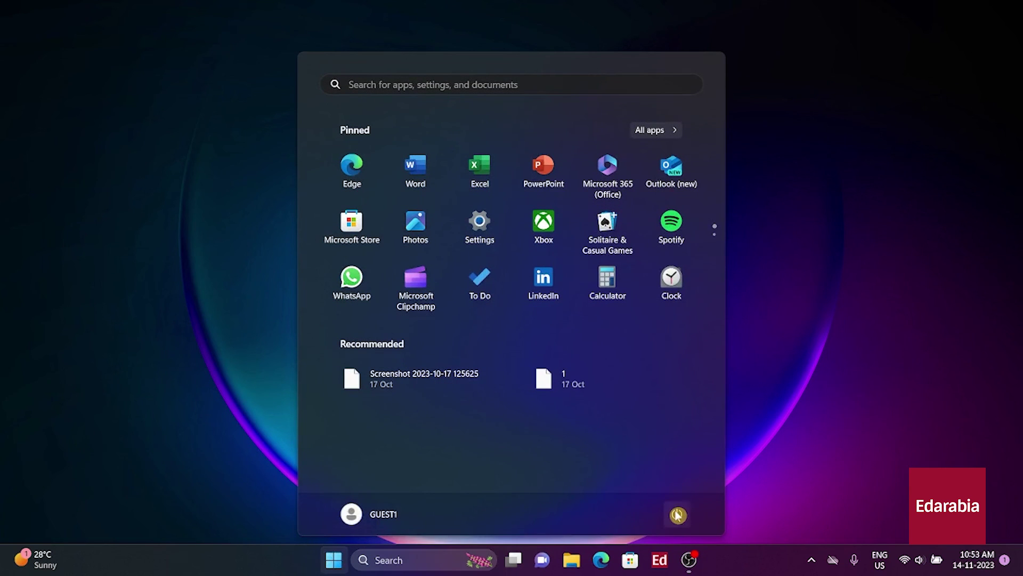
click(678, 515)
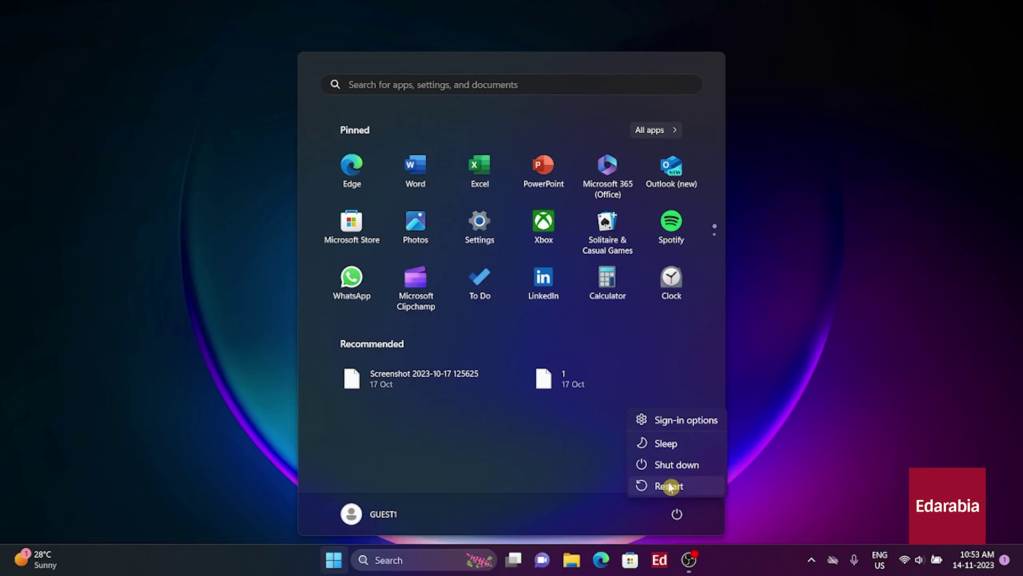